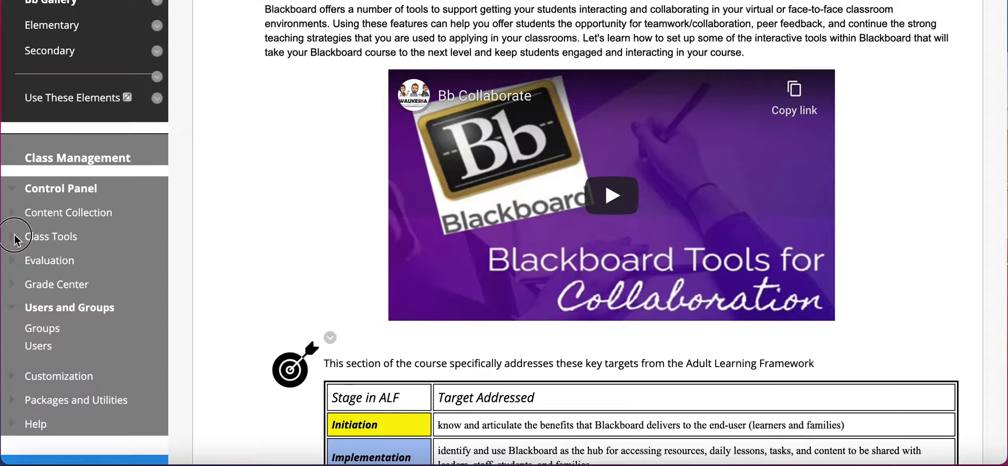
Start a new blog from the class tools and name it "How might you use a Blog in your Class?".
{"action": "left_click", "coordinate": [29, 241]}
{"action": "left_click", "coordinate": [29, 241]}
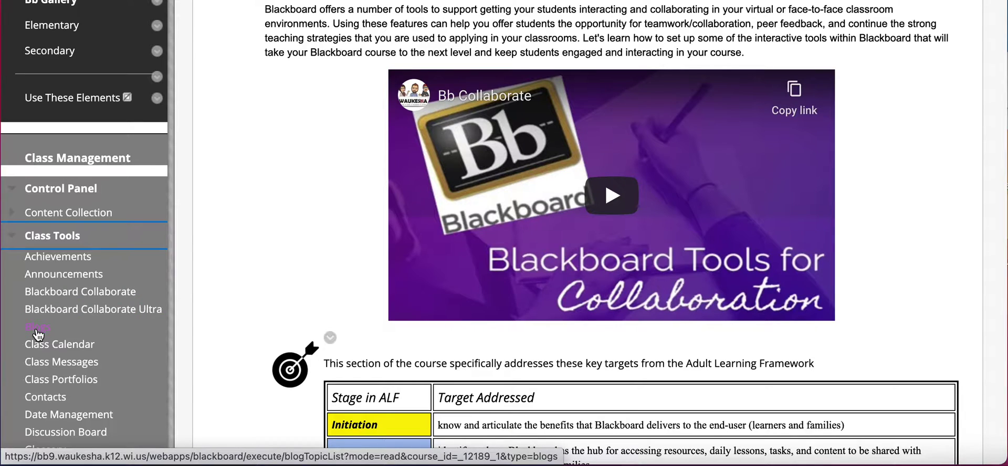
{"action": "left_click", "coordinate": [36, 331]}
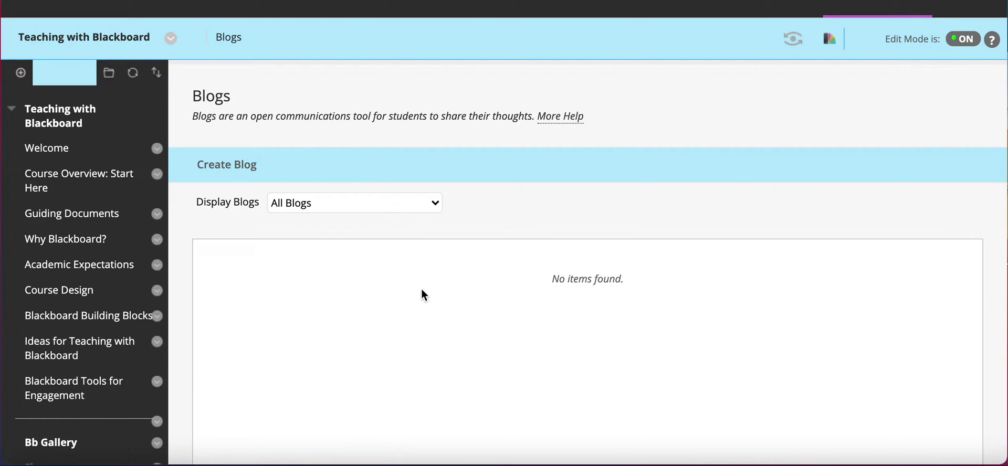
{"action": "left_click", "coordinate": [231, 167]}
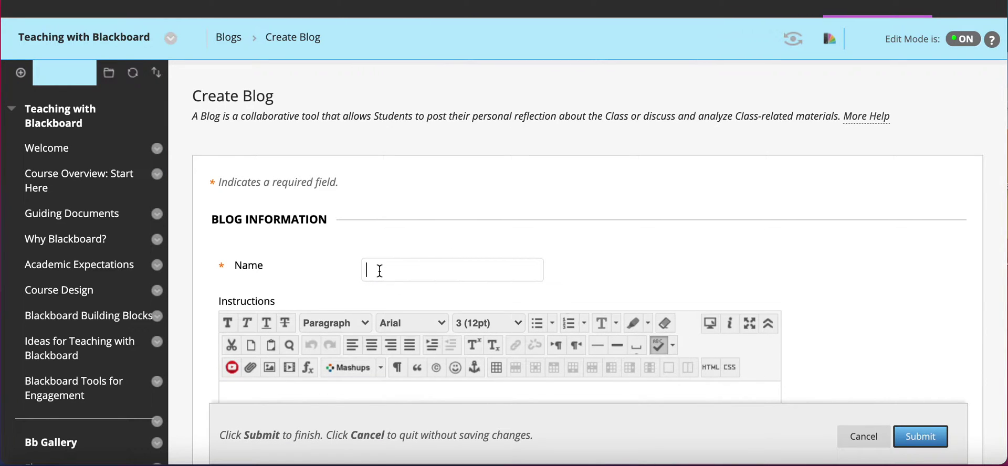
{"action": "type", "text": "How"}
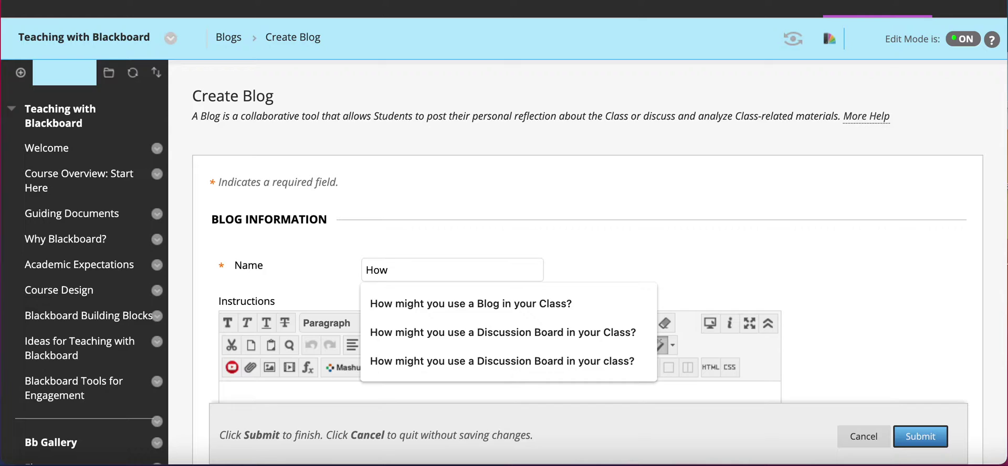
{"action": "left_click", "coordinate": [393, 310]}
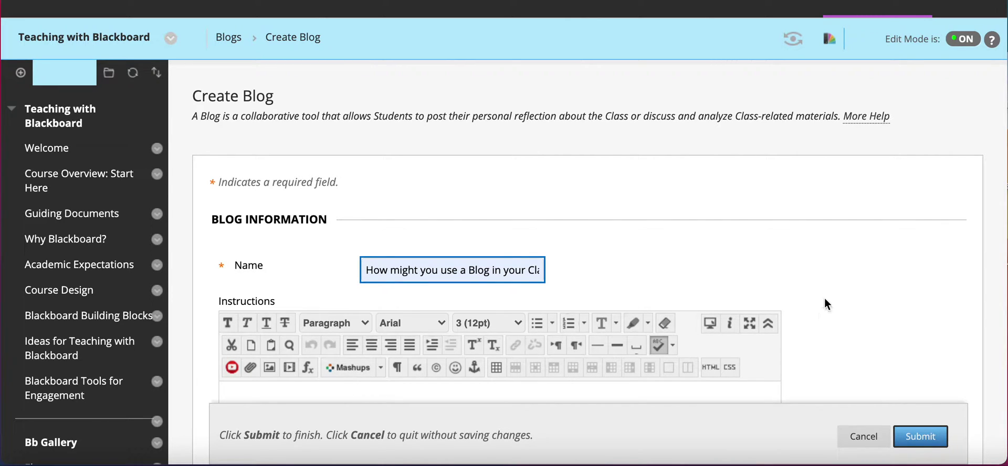
Enter instructions beginning "How might you use a blog in your Blackboard class?" and asking about current blog activities and ideas from the tutorials.
{"action": "scroll", "coordinate": [824, 298], "scroll_direction": "down", "scroll_amount": 2}
{"action": "scroll", "coordinate": [824, 304], "scroll_direction": "down", "scroll_amount": 2}
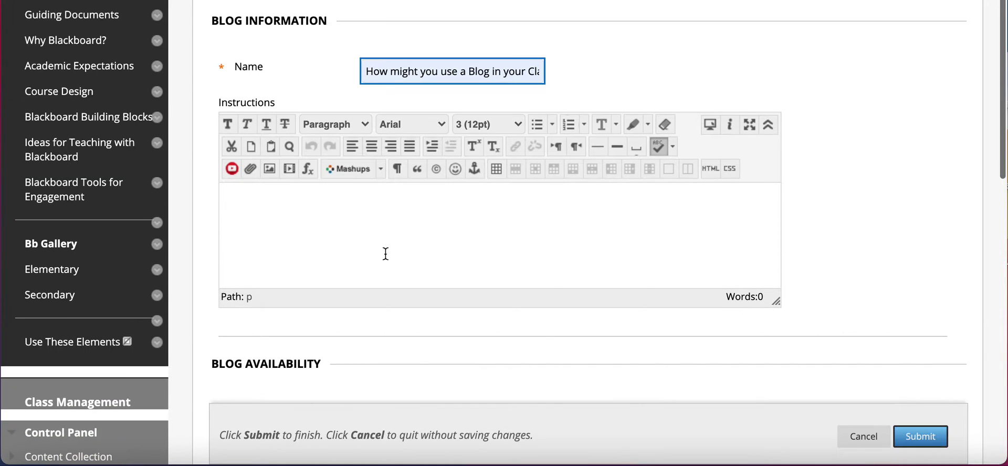
{"action": "left_click", "coordinate": [331, 223]}
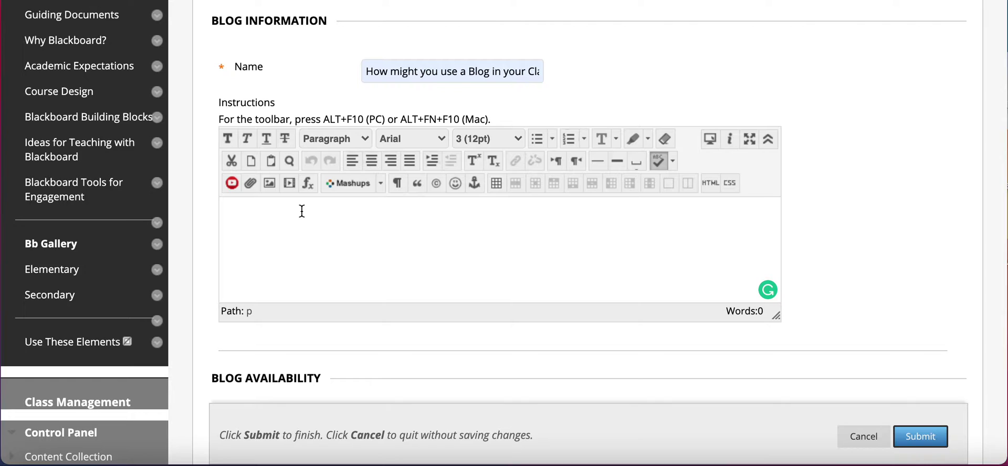
{"action": "type", "text": "How might"}
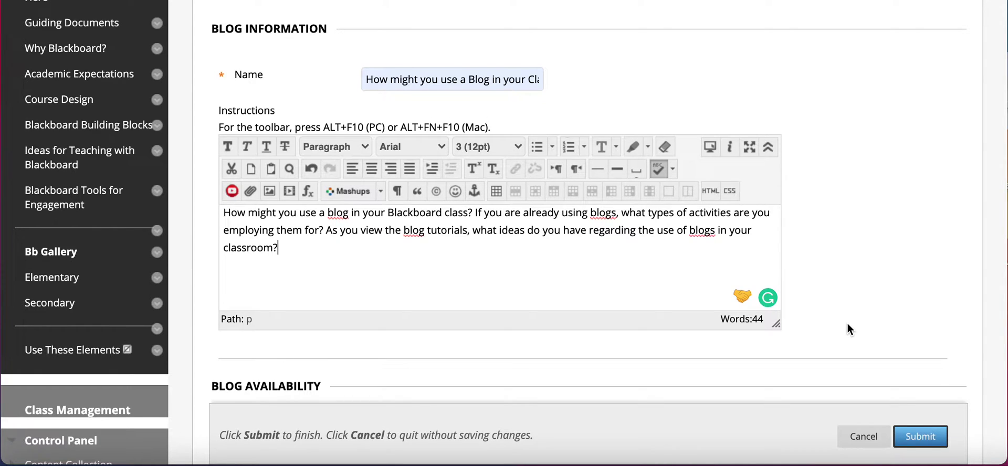
Set the blog type to Class and disallow anonymous entries and comments.
{"action": "scroll", "coordinate": [848, 325], "scroll_direction": "down", "scroll_amount": 3}
{"action": "scroll", "coordinate": [847, 325], "scroll_direction": "down", "scroll_amount": 4}
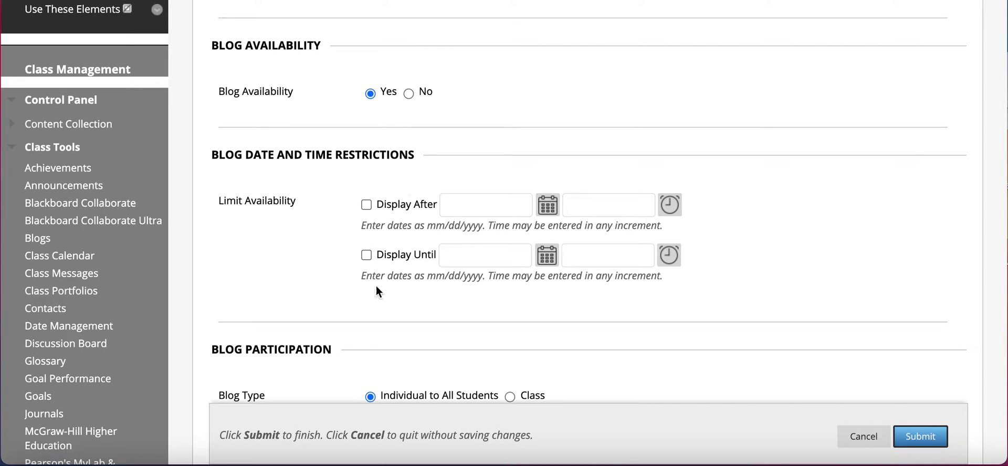
{"action": "scroll", "coordinate": [531, 331], "scroll_direction": "down", "scroll_amount": 1}
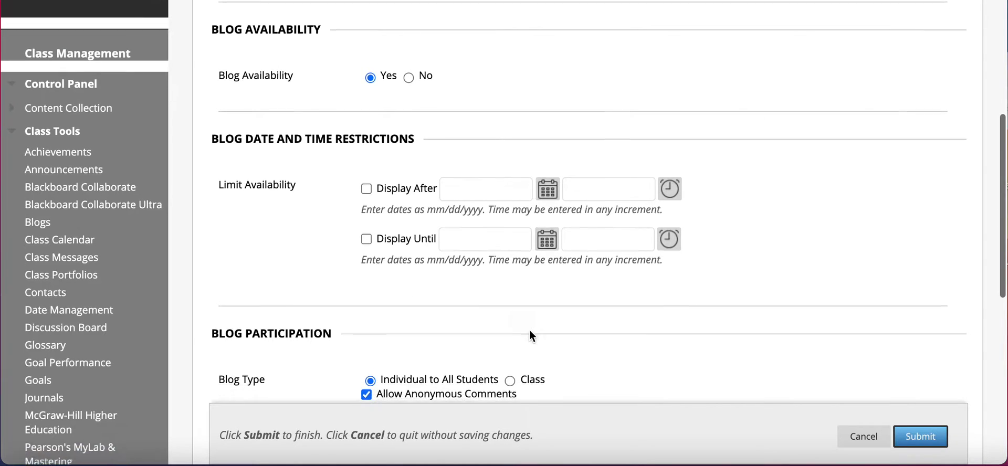
{"action": "scroll", "coordinate": [531, 334], "scroll_direction": "down", "scroll_amount": 3}
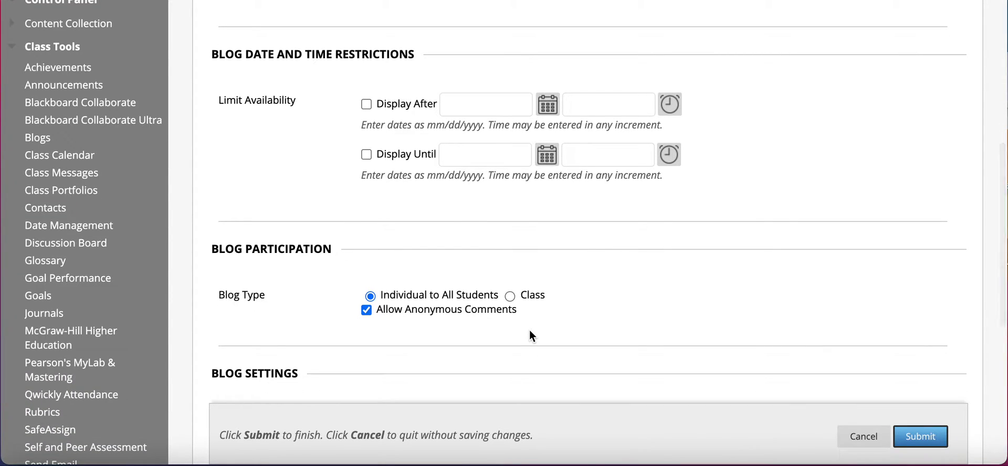
{"action": "scroll", "coordinate": [531, 332], "scroll_direction": "down", "scroll_amount": 6}
{"action": "scroll", "coordinate": [531, 331], "scroll_direction": "down", "scroll_amount": 1}
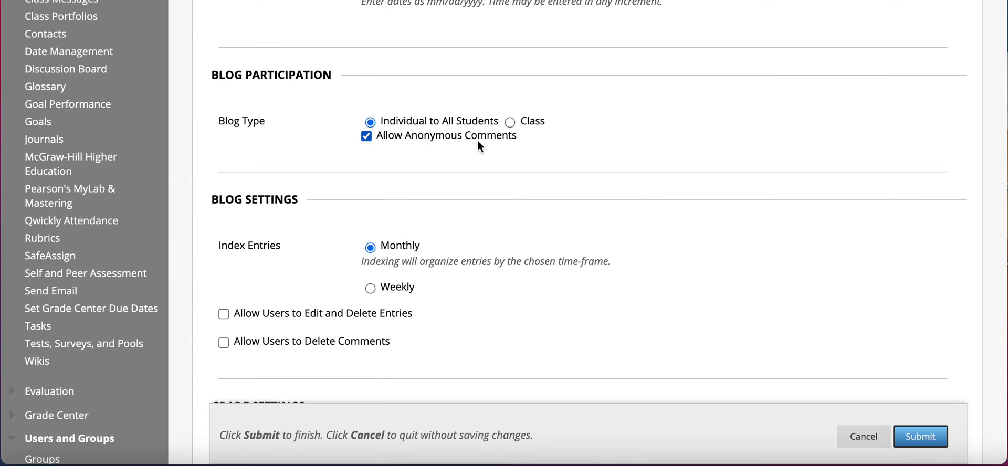
{"action": "left_click", "coordinate": [510, 121]}
{"action": "left_click", "coordinate": [369, 135]}
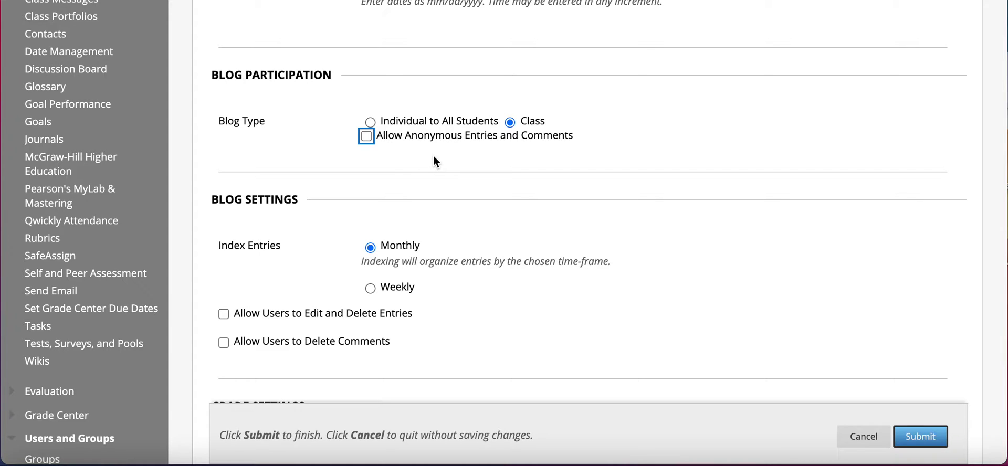
Allow users to edit and delete entries and to delete comments, and submit the blog.
{"action": "scroll", "coordinate": [433, 156], "scroll_direction": "down", "scroll_amount": 2}
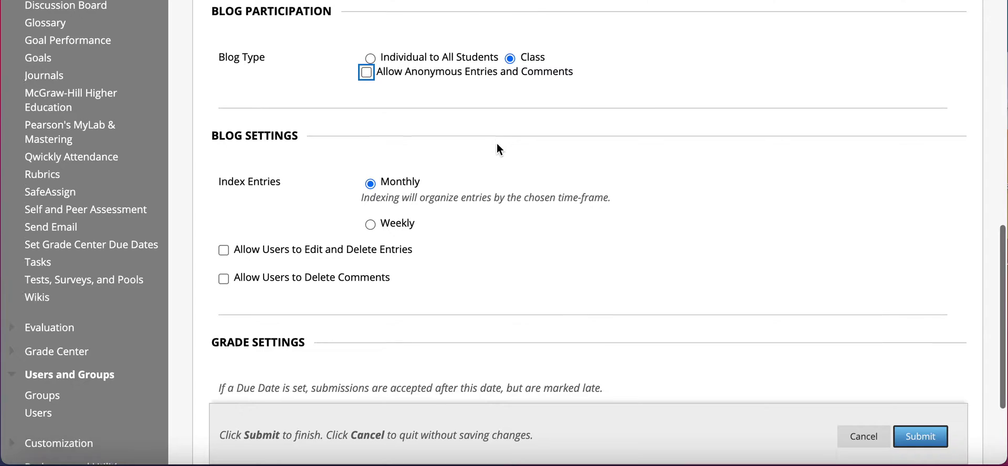
{"action": "scroll", "coordinate": [496, 145], "scroll_direction": "down", "scroll_amount": 4}
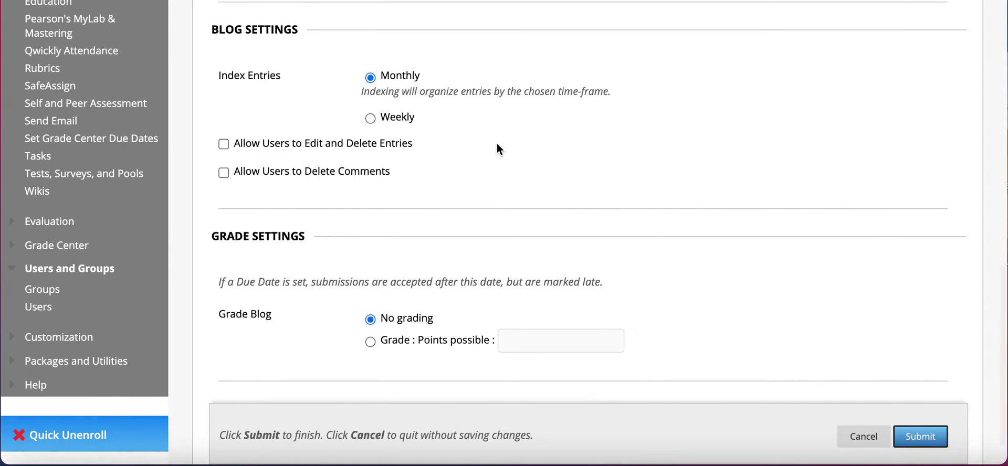
{"action": "scroll", "coordinate": [496, 144], "scroll_direction": "down", "scroll_amount": 2}
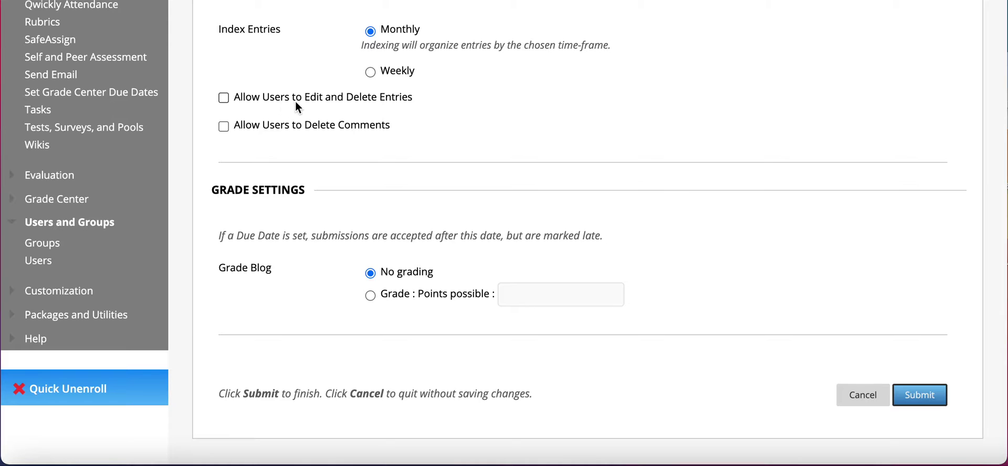
{"action": "left_click", "coordinate": [223, 99]}
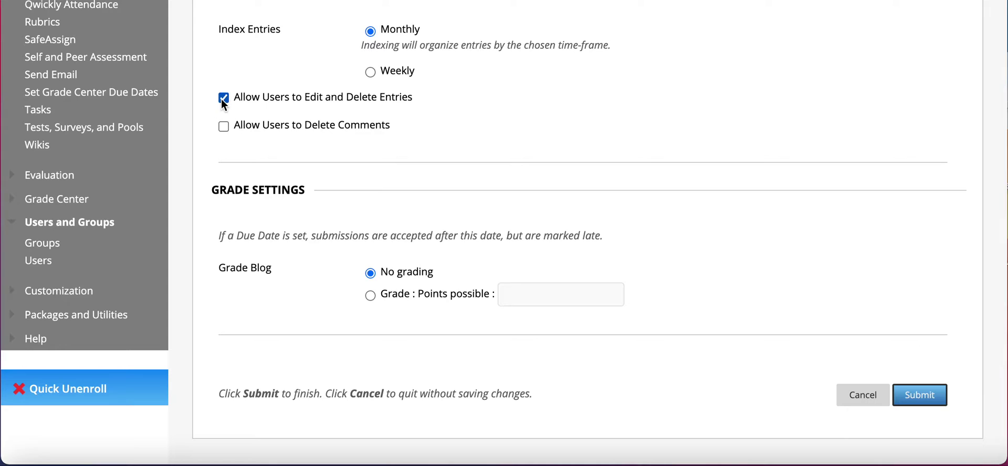
{"action": "left_click", "coordinate": [224, 128]}
{"action": "scroll", "coordinate": [409, 130], "scroll_direction": "down", "scroll_amount": 1}
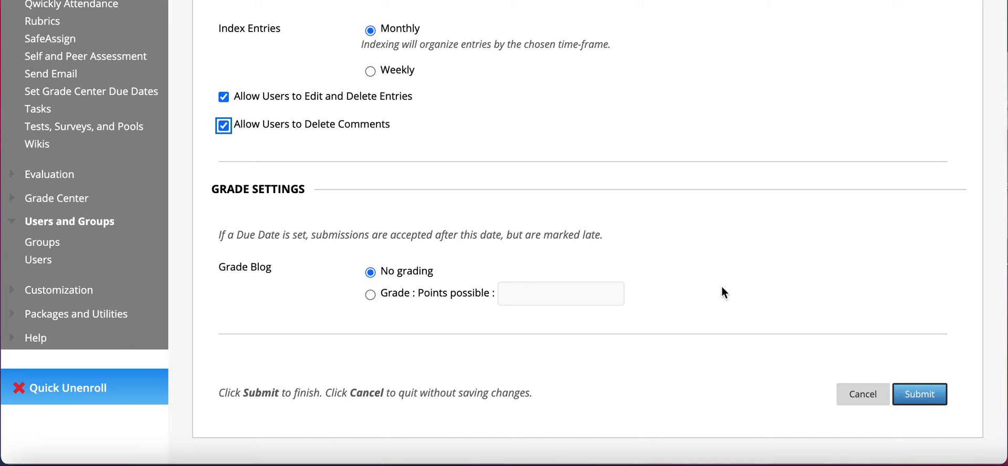
{"action": "left_click", "coordinate": [921, 399]}
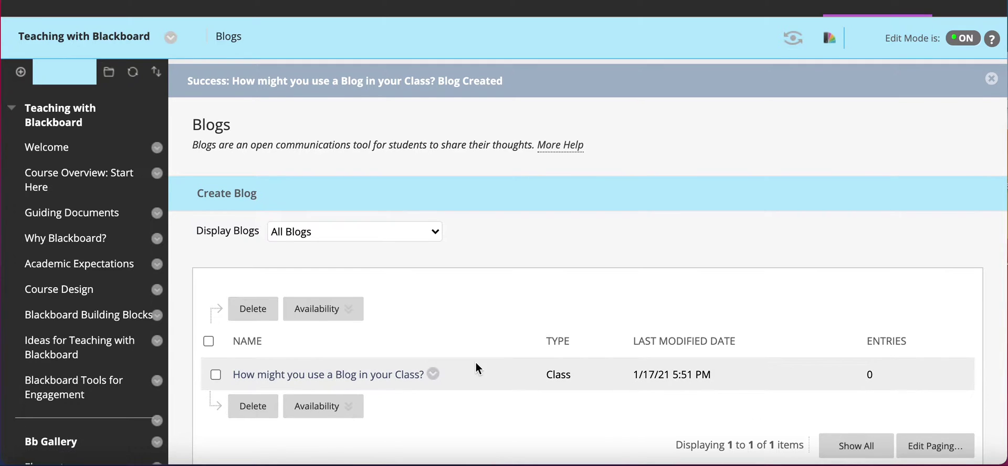
Open the blog "How might you use a Blog in your Class?" and check the options under All Class Members.
{"action": "scroll", "coordinate": [475, 363], "scroll_direction": "down", "scroll_amount": 5}
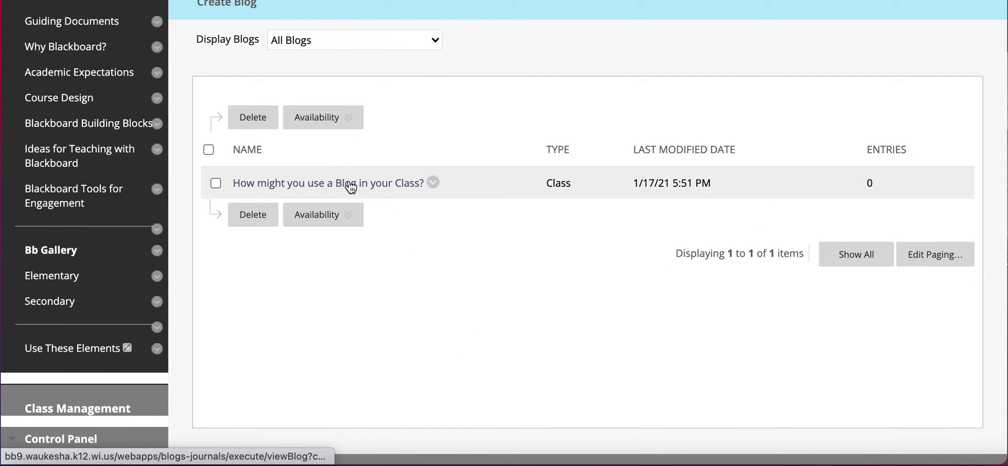
{"action": "left_click", "coordinate": [351, 184]}
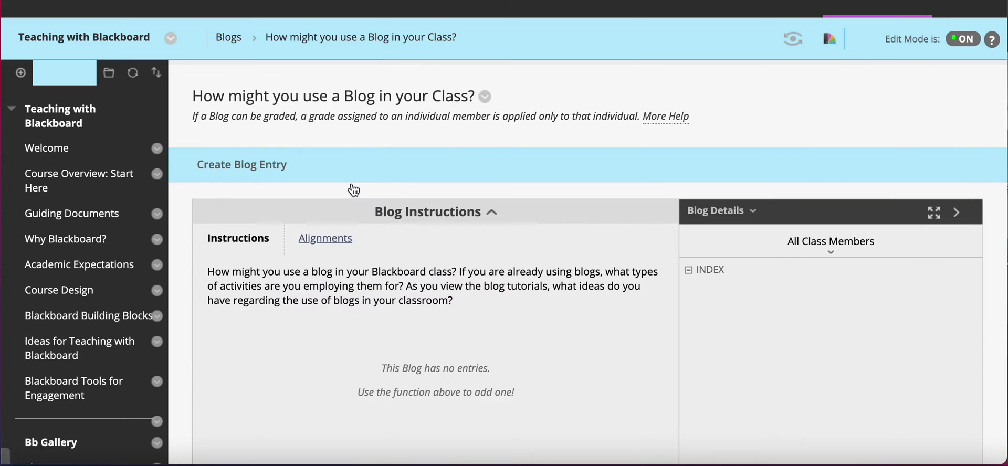
{"action": "scroll", "coordinate": [404, 227], "scroll_direction": "down", "scroll_amount": 2}
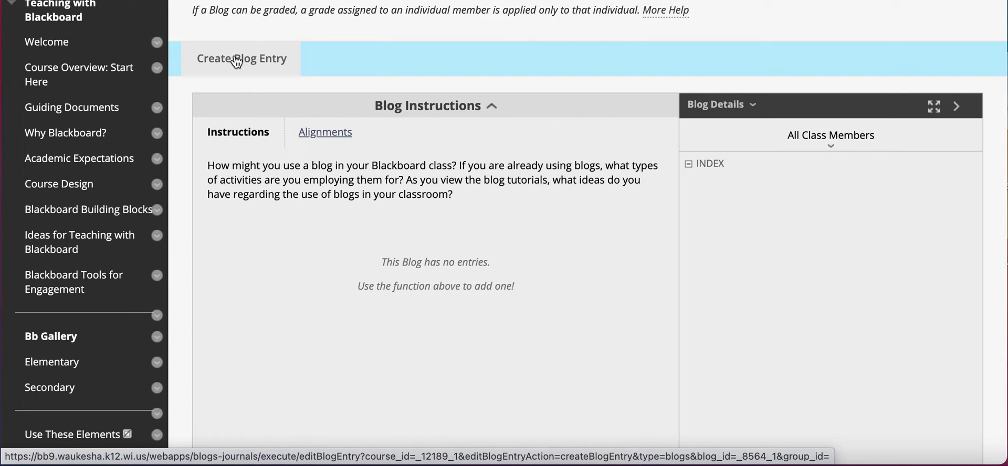
{"action": "left_click", "coordinate": [836, 142]}
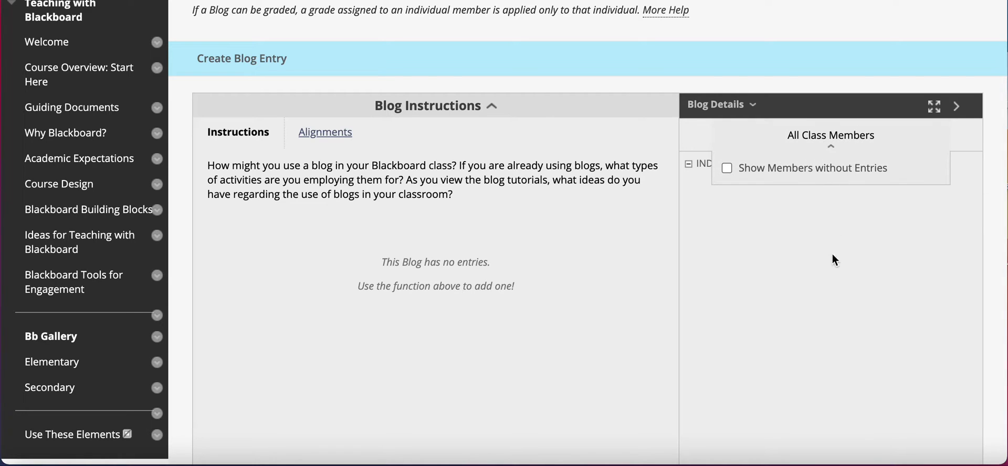
{"action": "left_click", "coordinate": [831, 146]}
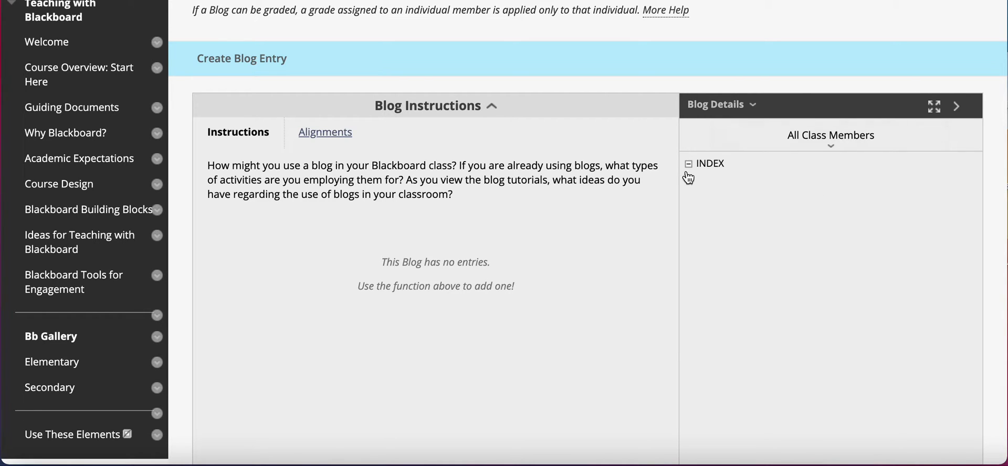
Start a new blog entry titled "Ideas for using blogs".
{"action": "left_click", "coordinate": [268, 63]}
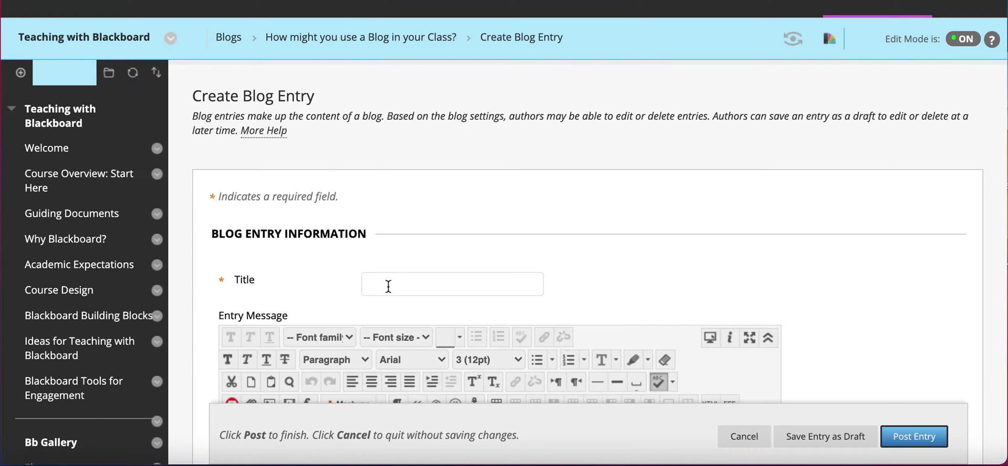
{"action": "left_click", "coordinate": [388, 284]}
{"action": "type", "text": "Idea "}
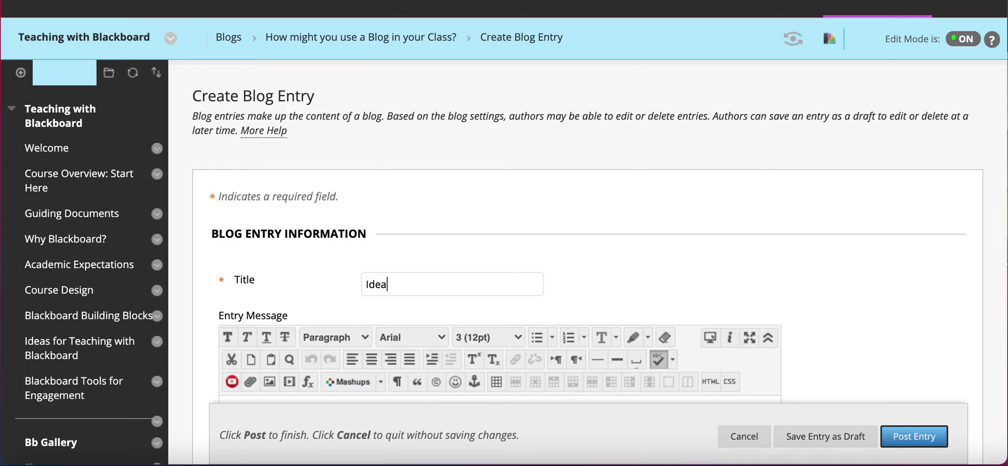
{"action": "type", "text": "s for using blogs"}
Enter the message "I think that blogs would be ideal for sharing information read around a particular class topic. And or sharing our research." and post the entry.
{"action": "scroll", "coordinate": [380, 283], "scroll_direction": "down", "scroll_amount": 3}
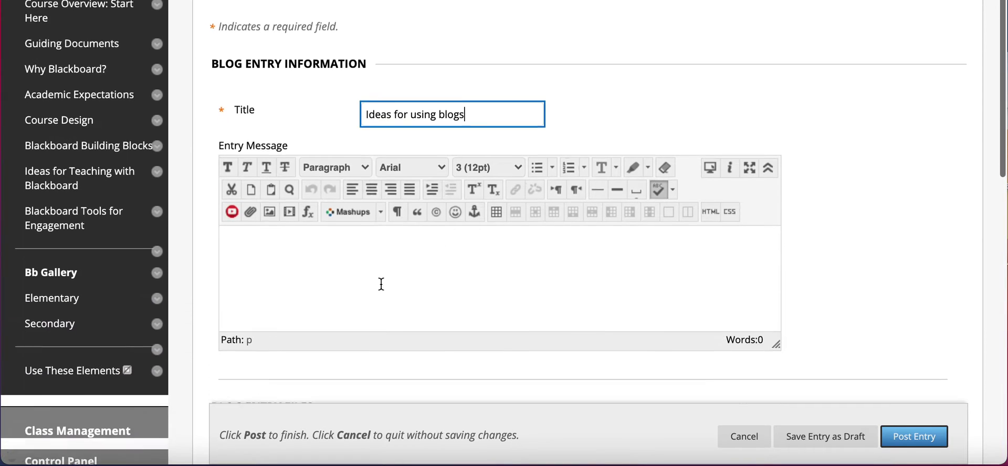
{"action": "left_click", "coordinate": [312, 248]}
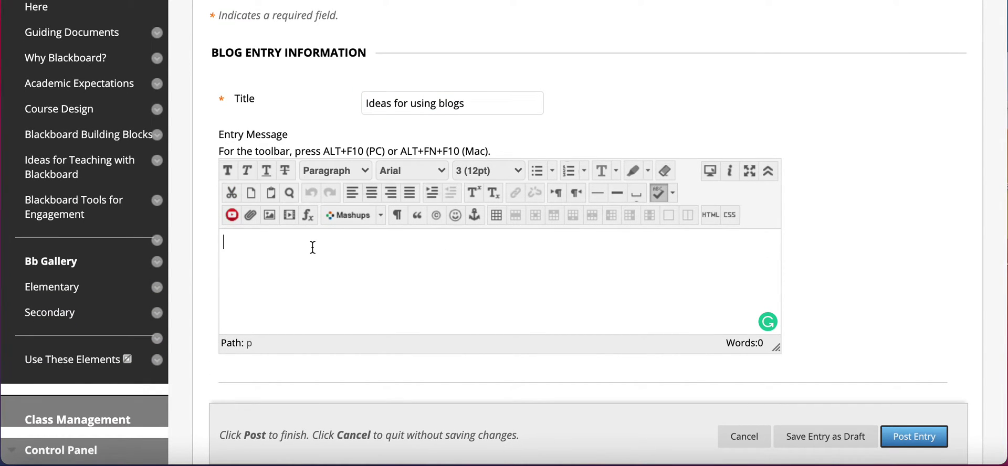
{"action": "type", "text": "I thi"}
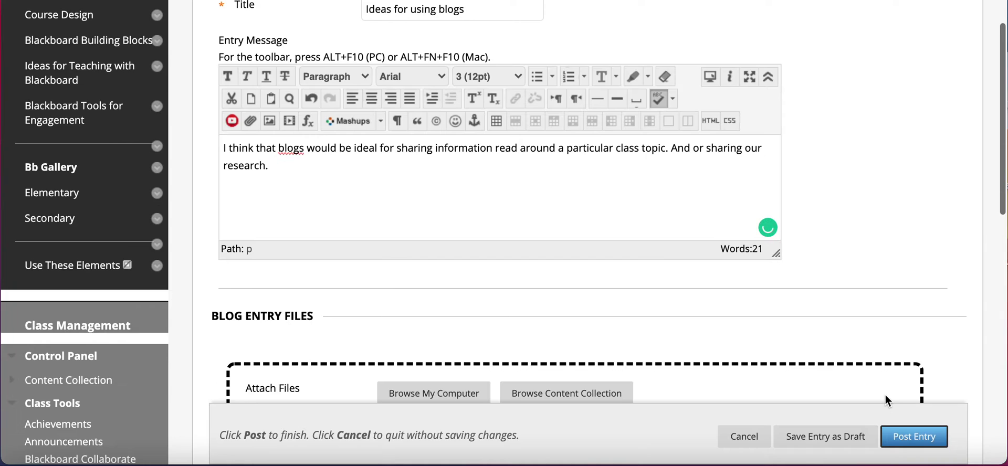
{"action": "scroll", "coordinate": [885, 397], "scroll_direction": "down", "scroll_amount": 4}
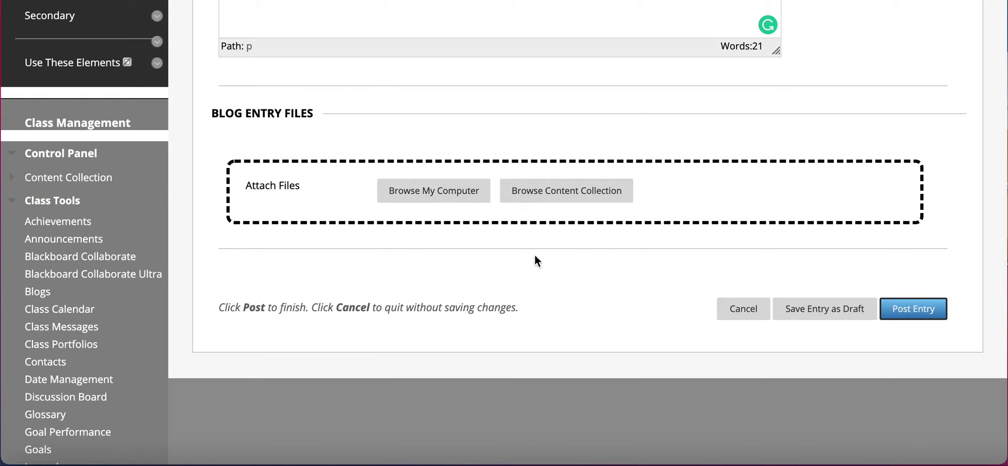
{"action": "left_click", "coordinate": [480, 195]}
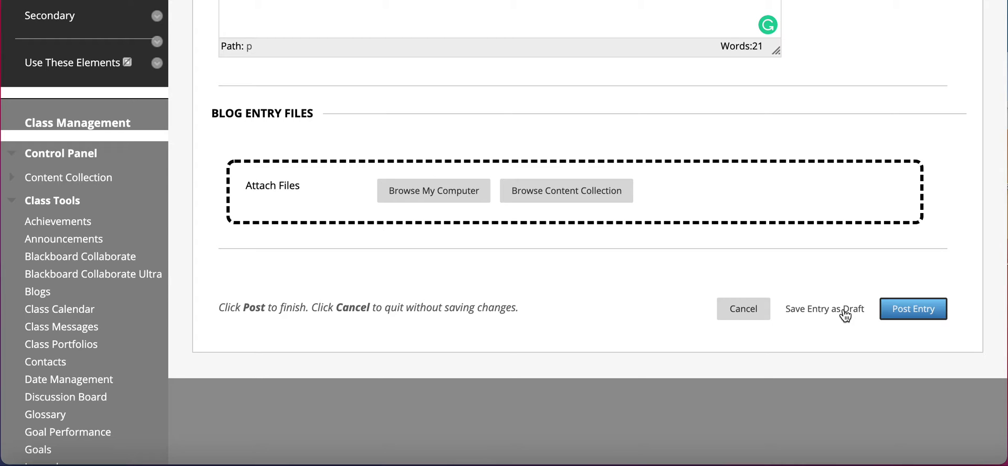
{"action": "left_click", "coordinate": [902, 311]}
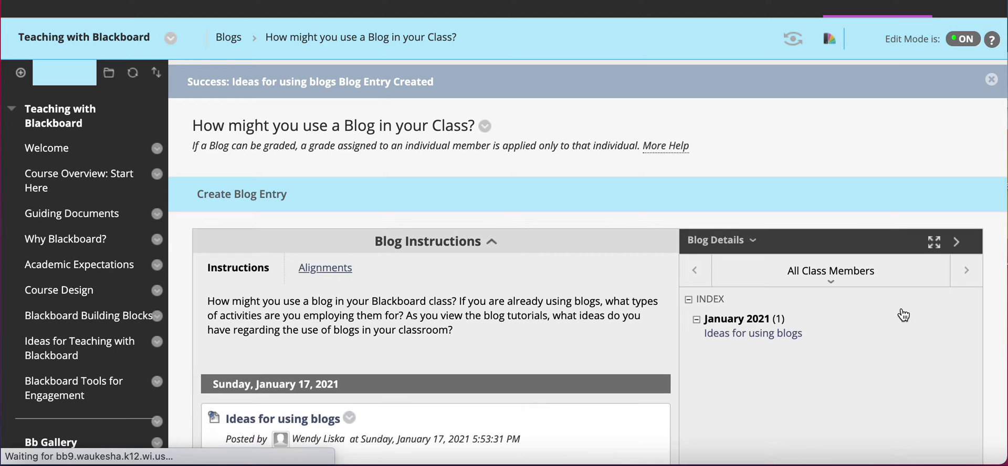
Review the posted entry "Ideas for using blogs" and show the All Class Members list in the blog details.
{"action": "scroll", "coordinate": [803, 362], "scroll_direction": "down", "scroll_amount": 2}
{"action": "scroll", "coordinate": [802, 355], "scroll_direction": "down", "scroll_amount": 3}
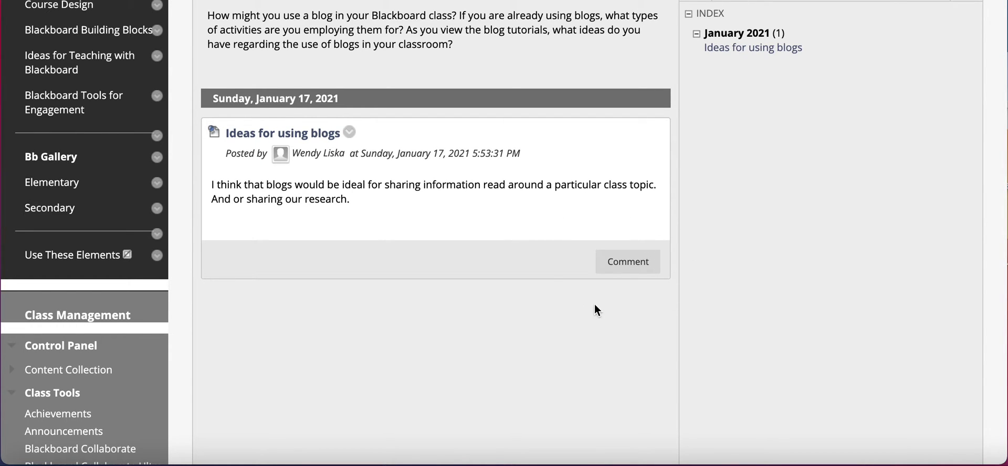
{"action": "scroll", "coordinate": [811, 192], "scroll_direction": "up", "scroll_amount": 2}
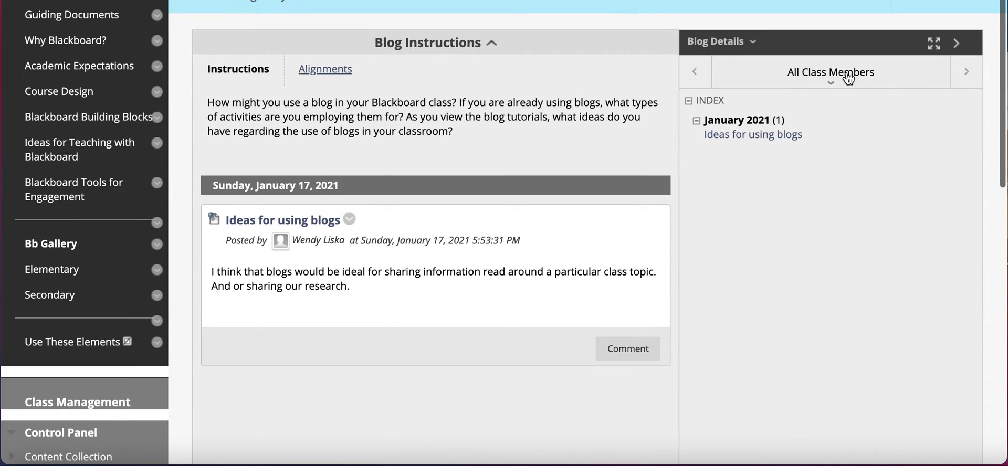
{"action": "left_click", "coordinate": [847, 77]}
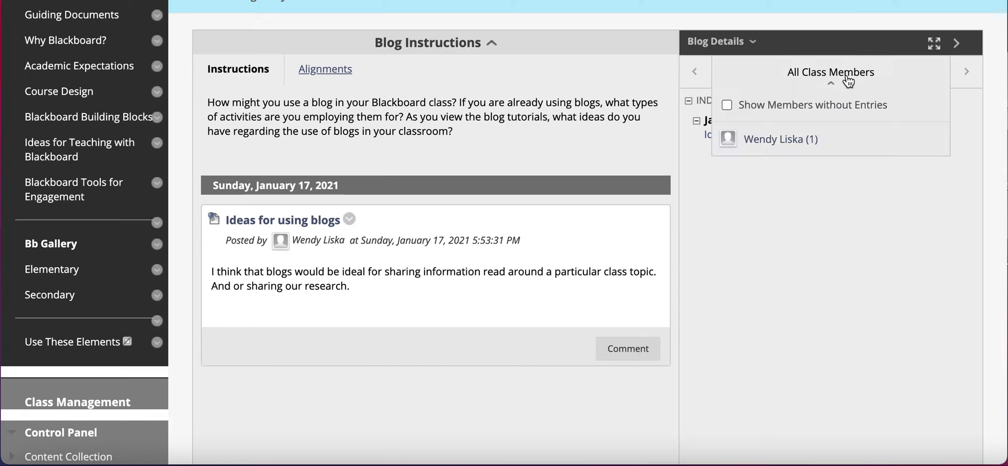
Filter the blog details to the only listed class member with an entry and review that member's posts.
{"action": "left_click", "coordinate": [821, 144]}
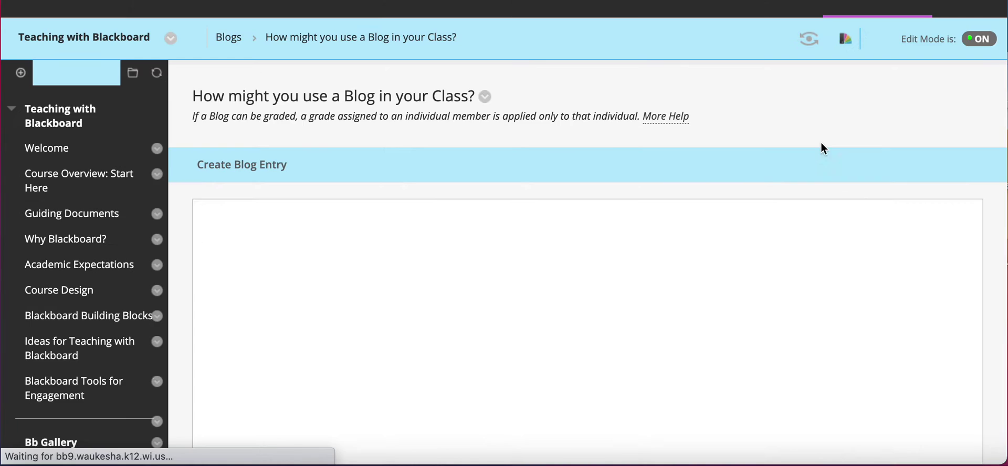
{"action": "scroll", "coordinate": [820, 301], "scroll_direction": "down", "scroll_amount": 4}
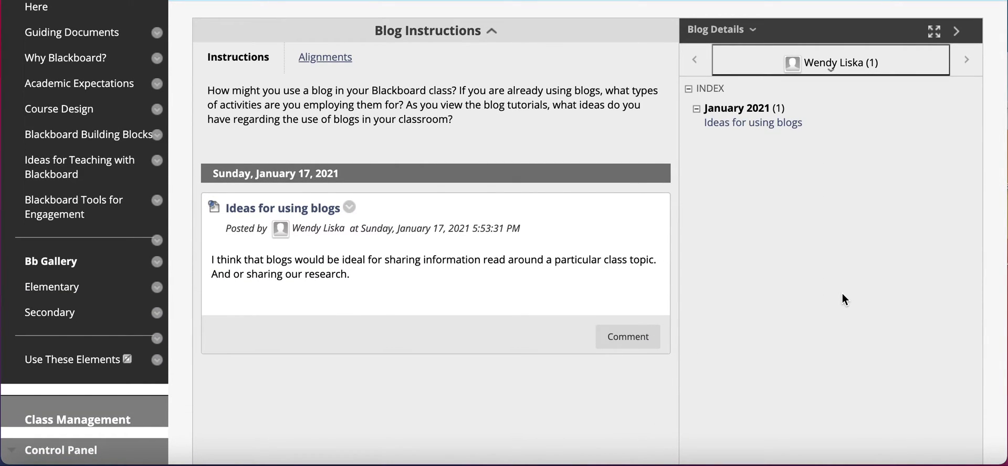
{"action": "scroll", "coordinate": [842, 294], "scroll_direction": "up", "scroll_amount": 2}
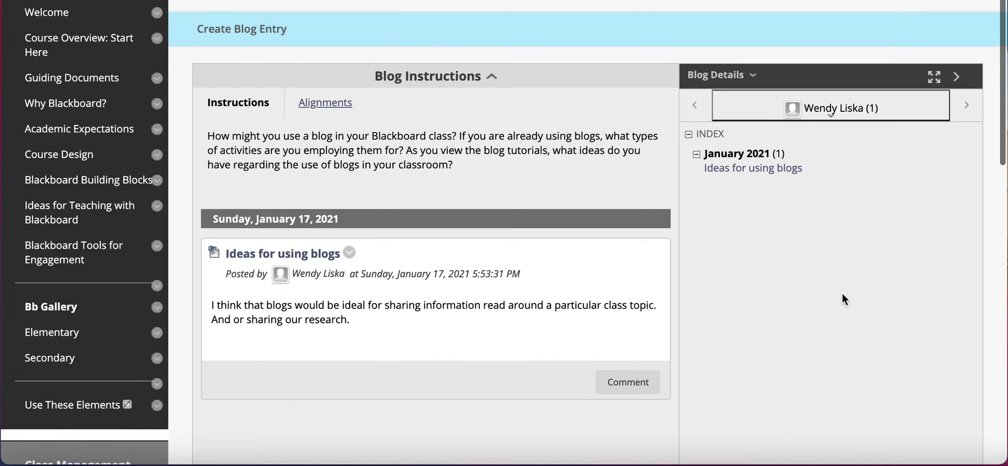
{"action": "scroll", "coordinate": [842, 294], "scroll_direction": "up", "scroll_amount": 2}
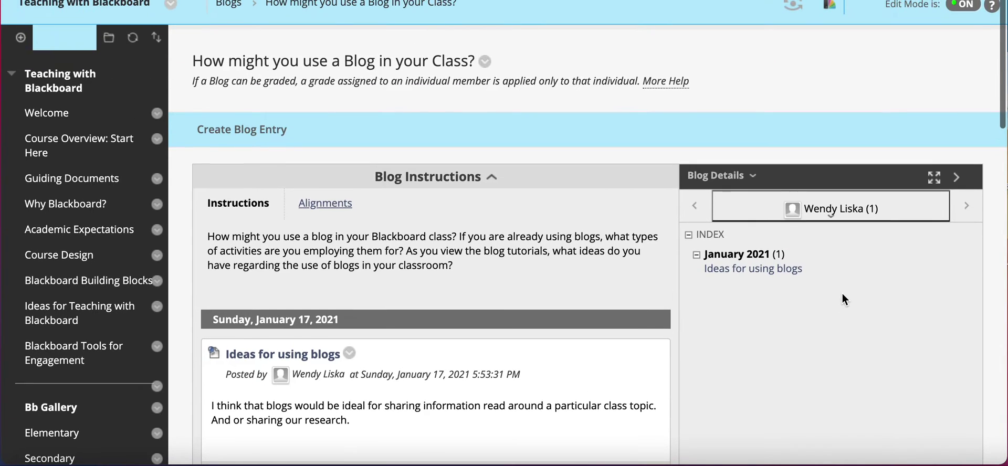
{"action": "scroll", "coordinate": [842, 294], "scroll_direction": "up", "scroll_amount": 1}
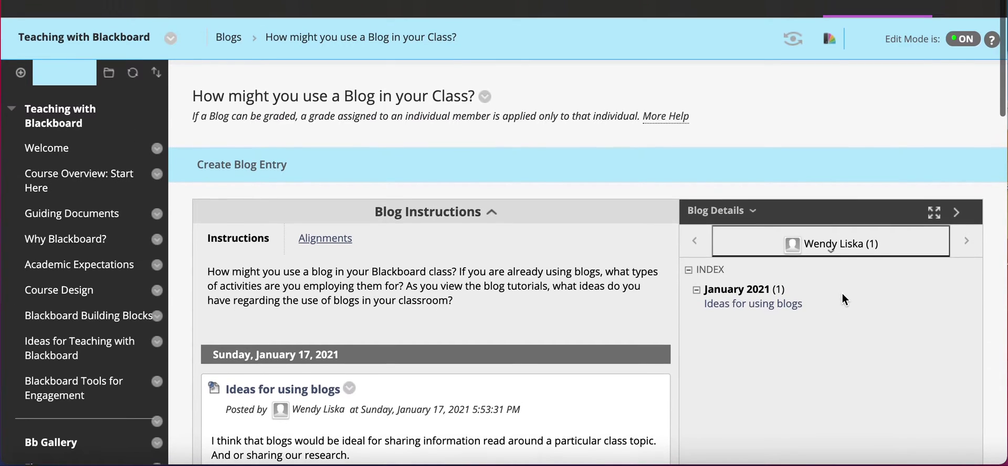
{"action": "scroll", "coordinate": [843, 295], "scroll_direction": "down", "scroll_amount": 1}
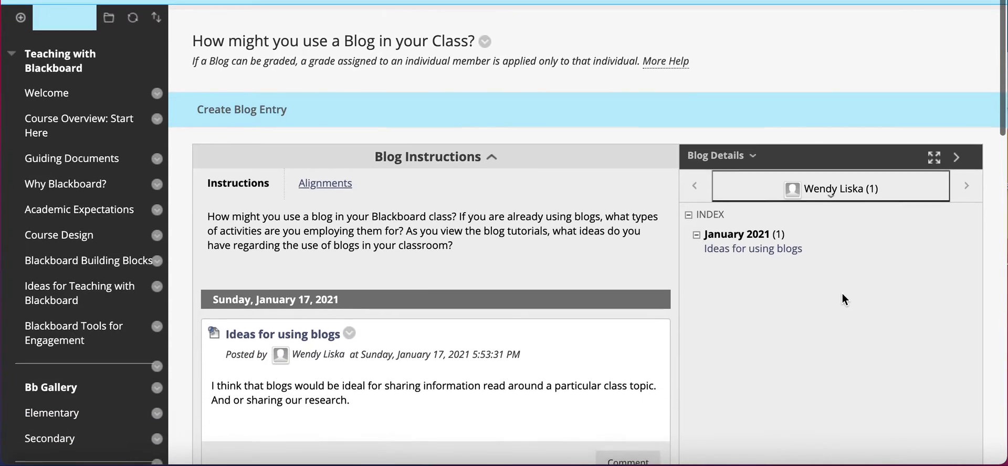
{"action": "scroll", "coordinate": [842, 300], "scroll_direction": "up", "scroll_amount": 1}
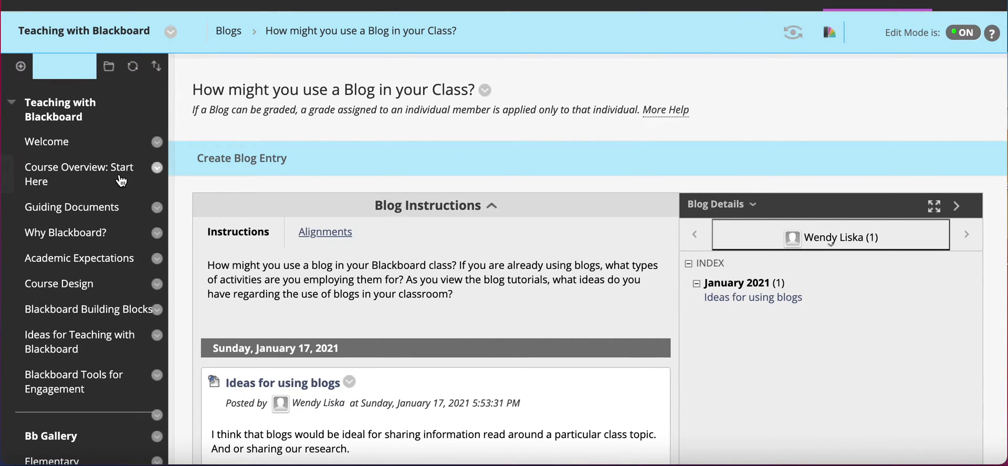
Add a course menu tool link named "Class Blogs" of type Blogs, available to users, and open it.
{"action": "left_click", "coordinate": [21, 67]}
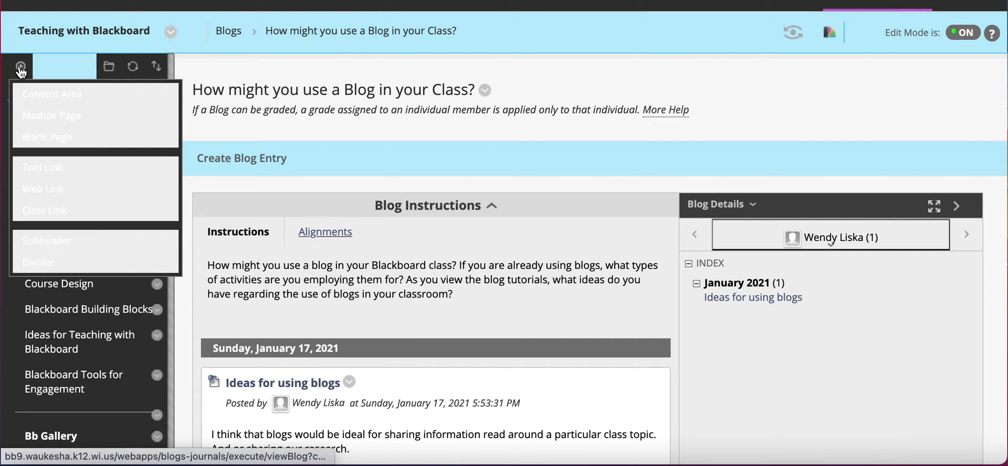
{"action": "left_click", "coordinate": [35, 169]}
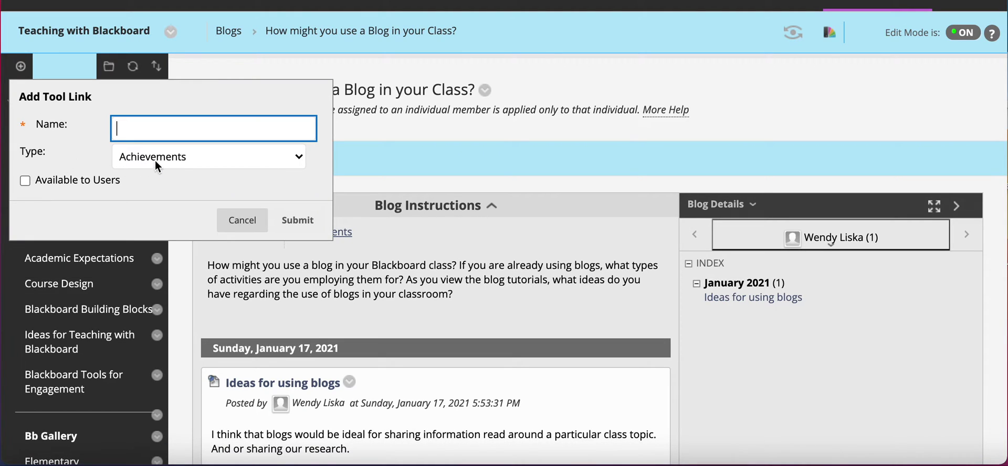
{"action": "left_click", "coordinate": [153, 125]}
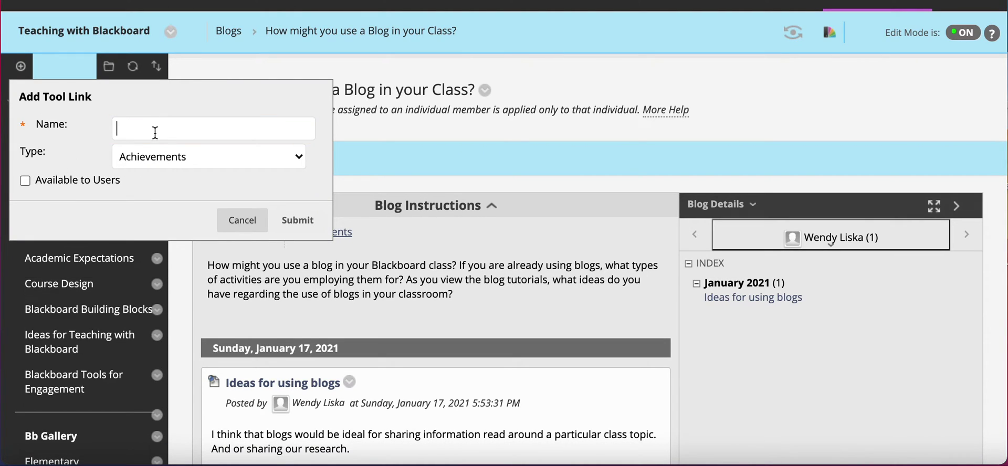
{"action": "type", "text": "Class Bl"}
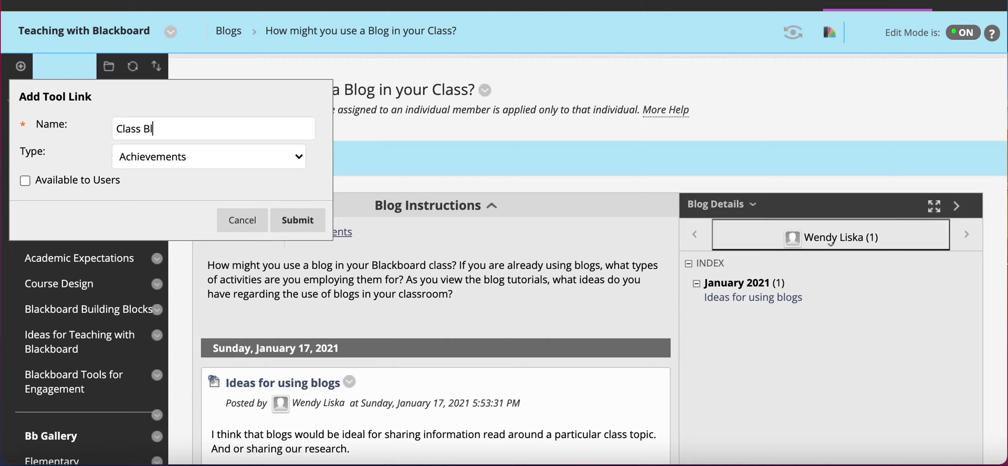
{"action": "type", "text": "ogs"}
{"action": "left_click", "coordinate": [142, 159]}
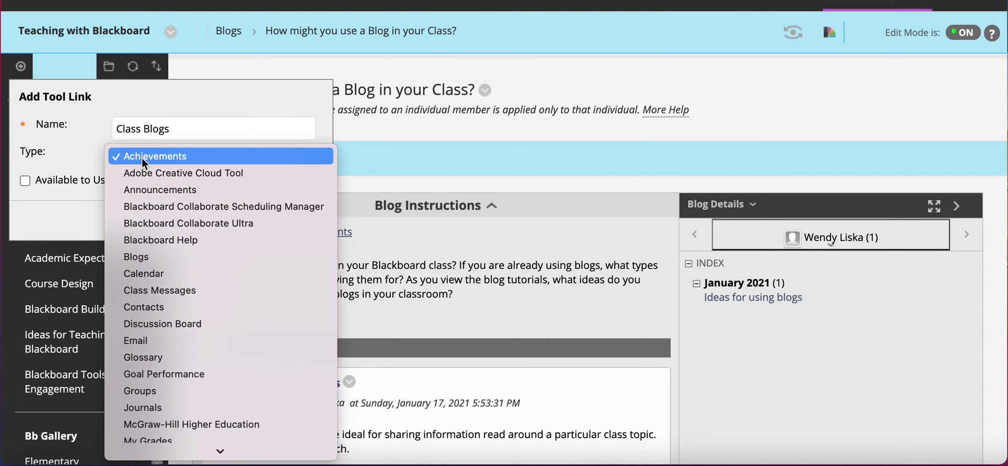
{"action": "left_click", "coordinate": [139, 259]}
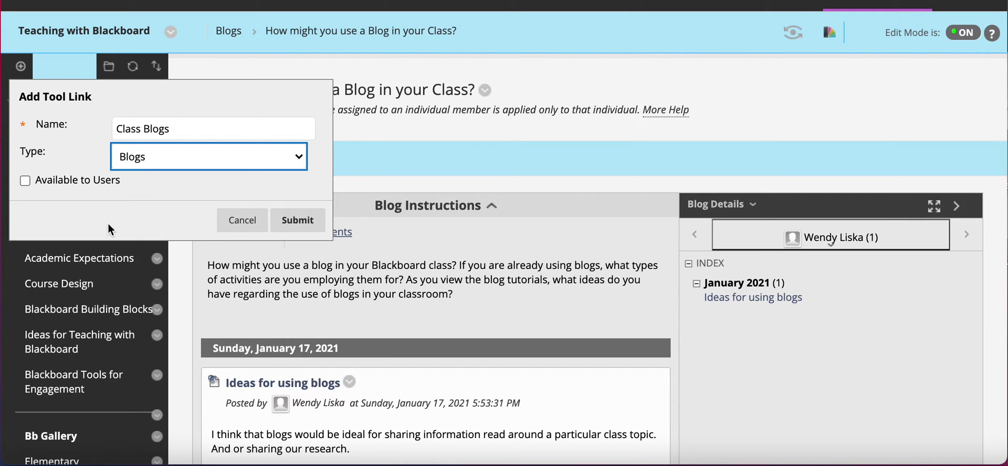
{"action": "left_click", "coordinate": [25, 180]}
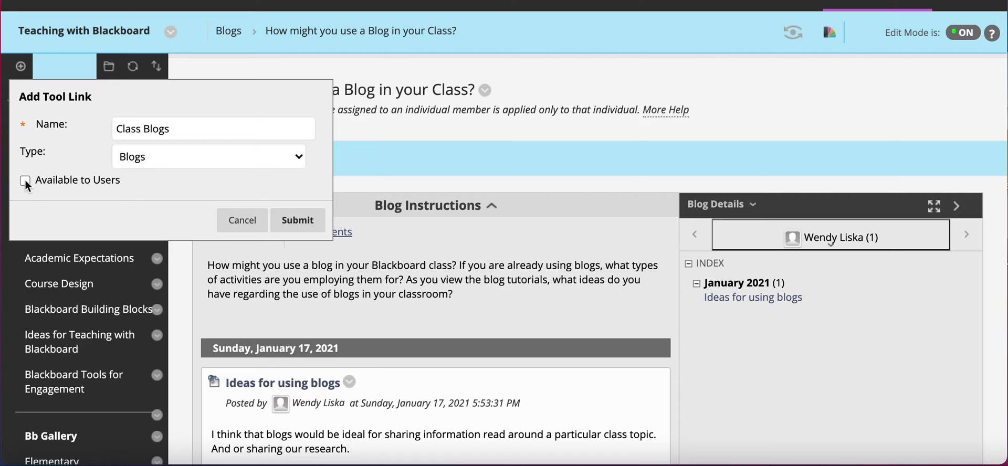
{"action": "left_click", "coordinate": [297, 220]}
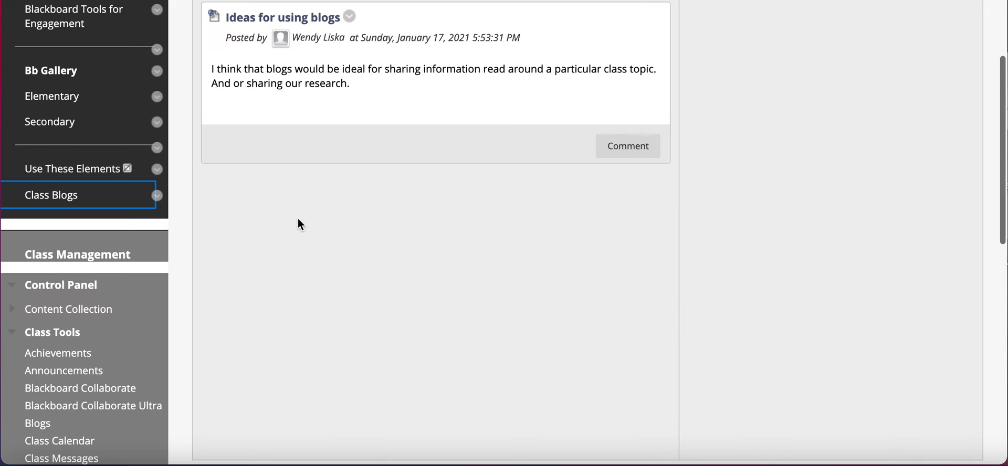
{"action": "left_click", "coordinate": [60, 202]}
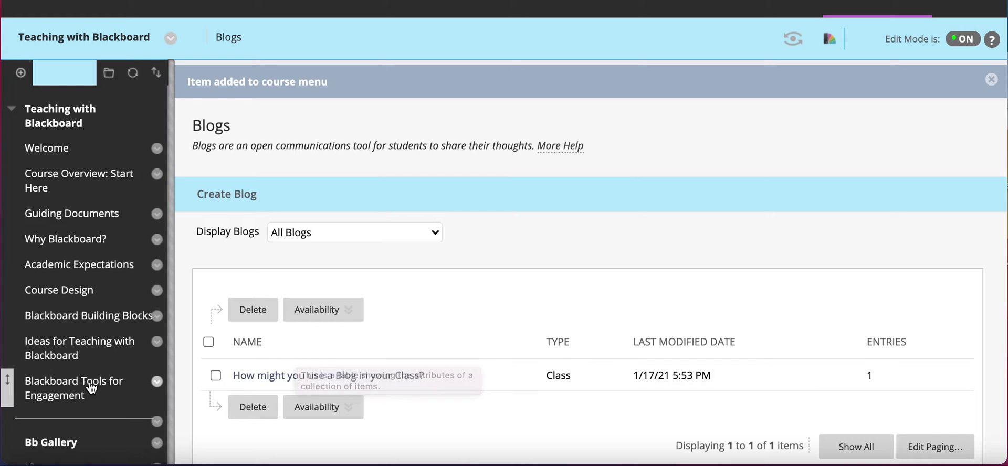
Start creating a blog link in the Blackboard Tools for Engagement content area.
{"action": "left_click", "coordinate": [58, 389]}
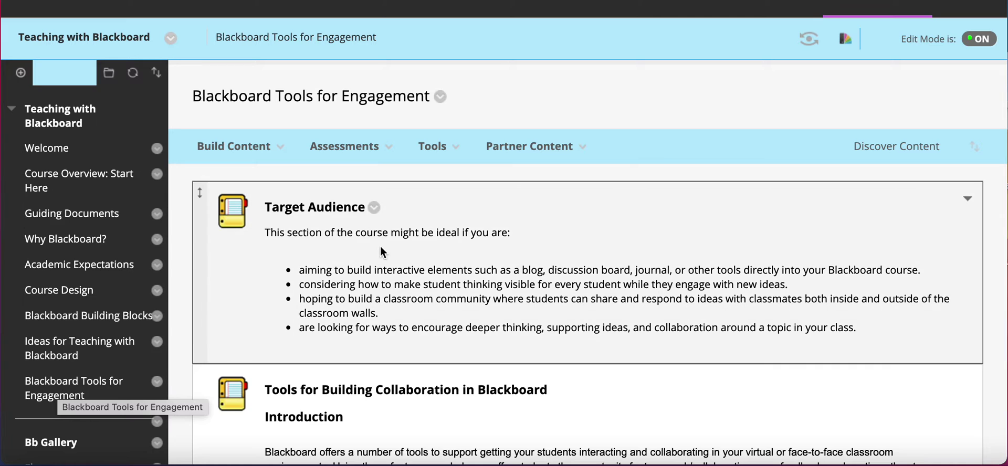
{"action": "left_click", "coordinate": [436, 147]}
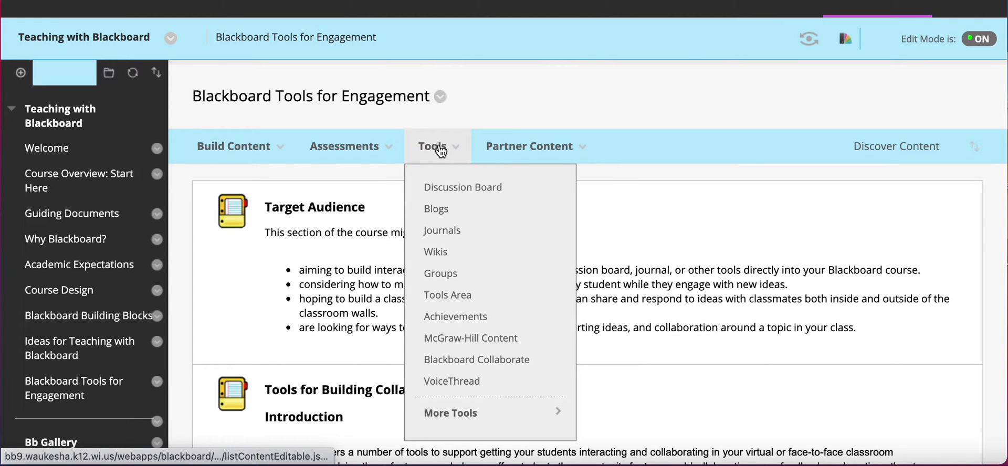
{"action": "left_click", "coordinate": [435, 208]}
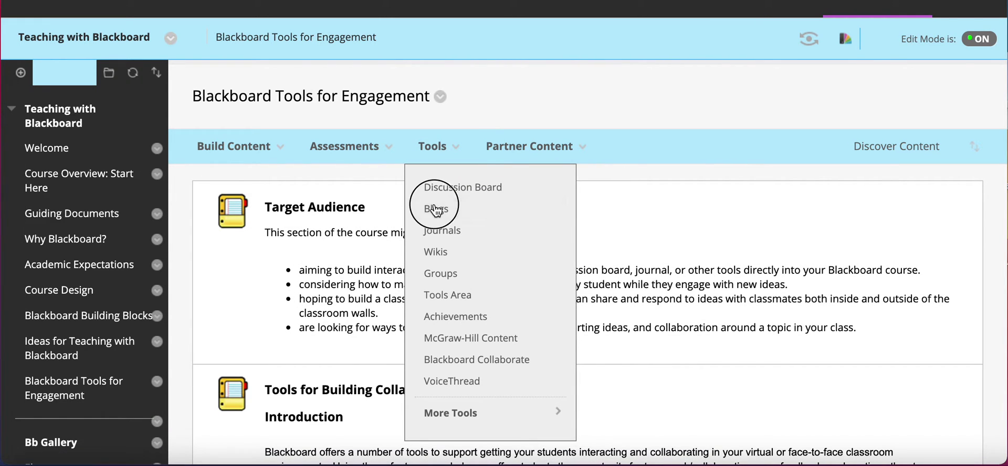
{"action": "scroll", "coordinate": [445, 262], "scroll_direction": "down", "scroll_amount": 2}
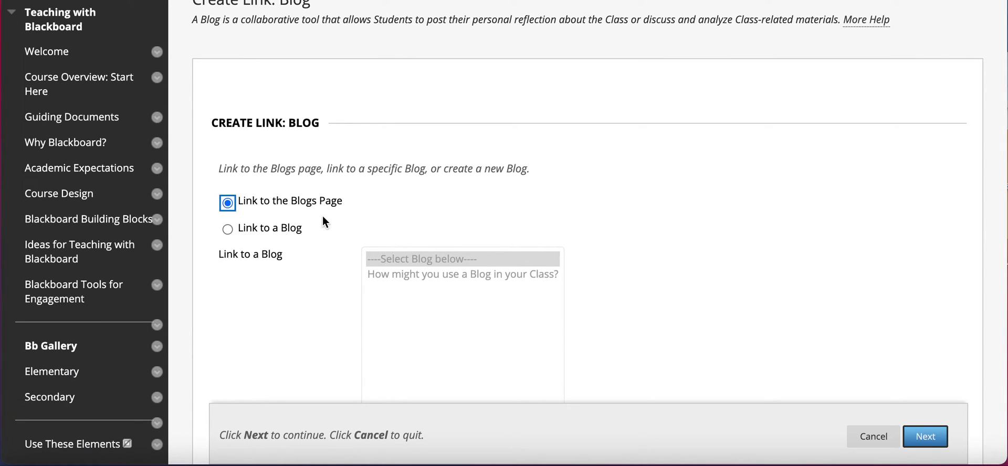
{"action": "left_click", "coordinate": [324, 200]}
{"action": "left_click", "coordinate": [327, 204]}
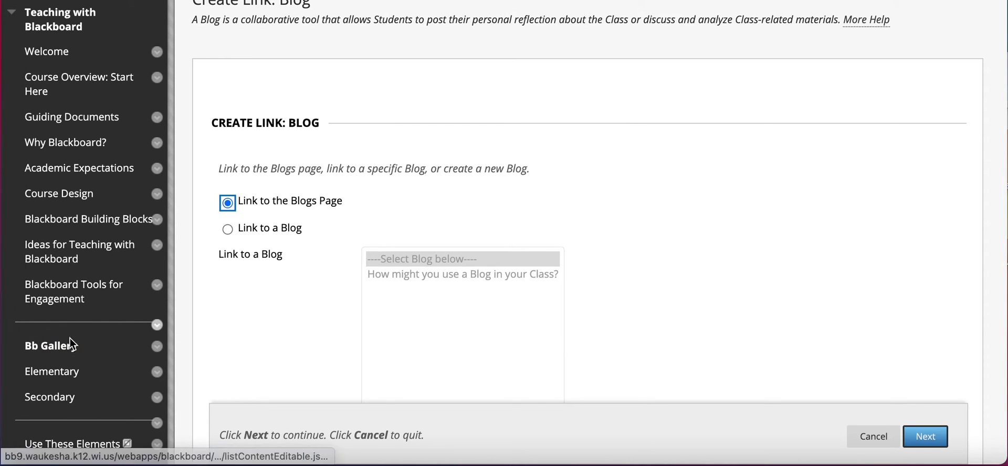
Set the link to target the specific blog "How might you use a Blog in your Class?" and continue to the link information.
{"action": "left_click", "coordinate": [227, 229]}
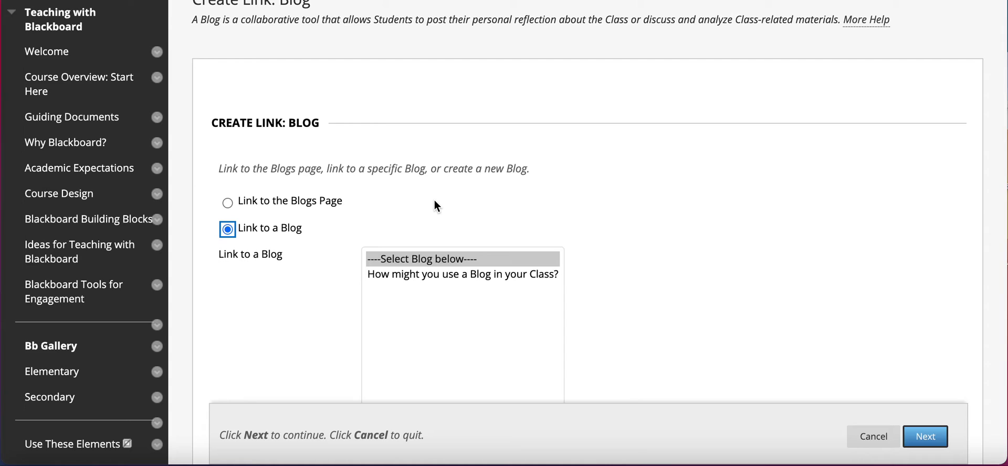
{"action": "left_click", "coordinate": [436, 276]}
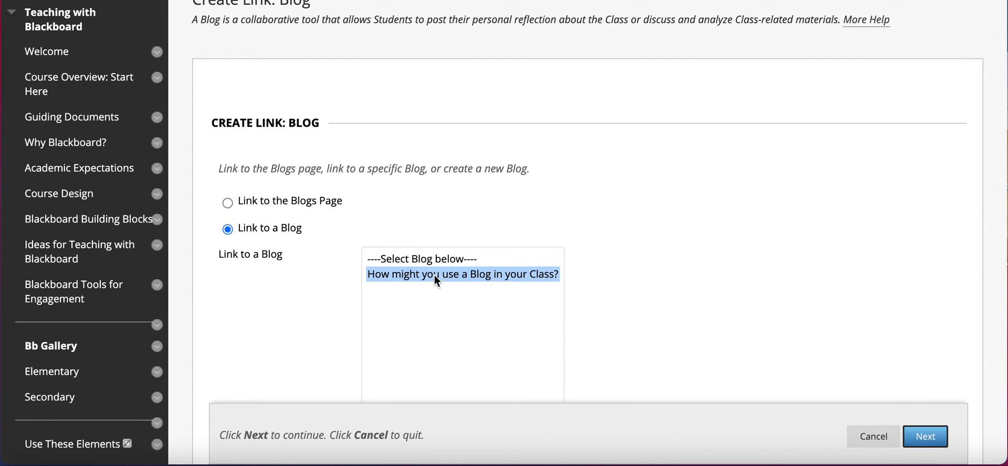
{"action": "scroll", "coordinate": [434, 276], "scroll_direction": "down", "scroll_amount": 3}
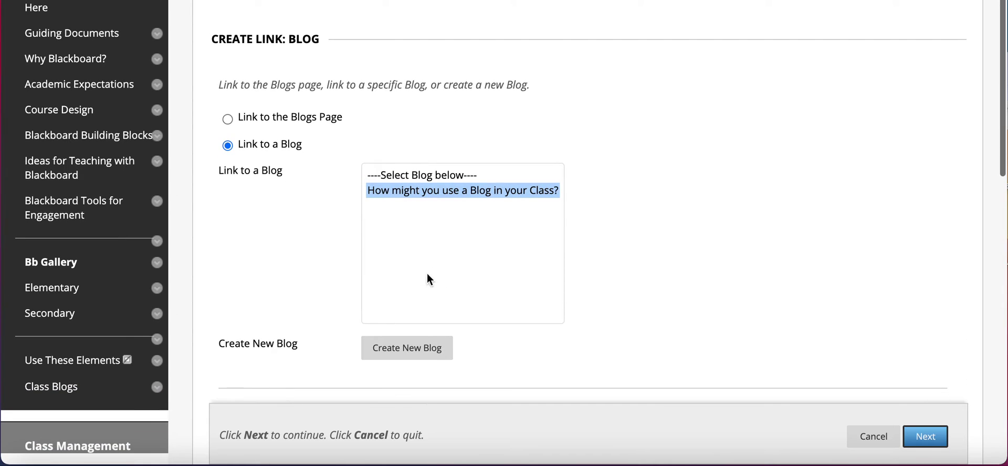
{"action": "left_click", "coordinate": [508, 195]}
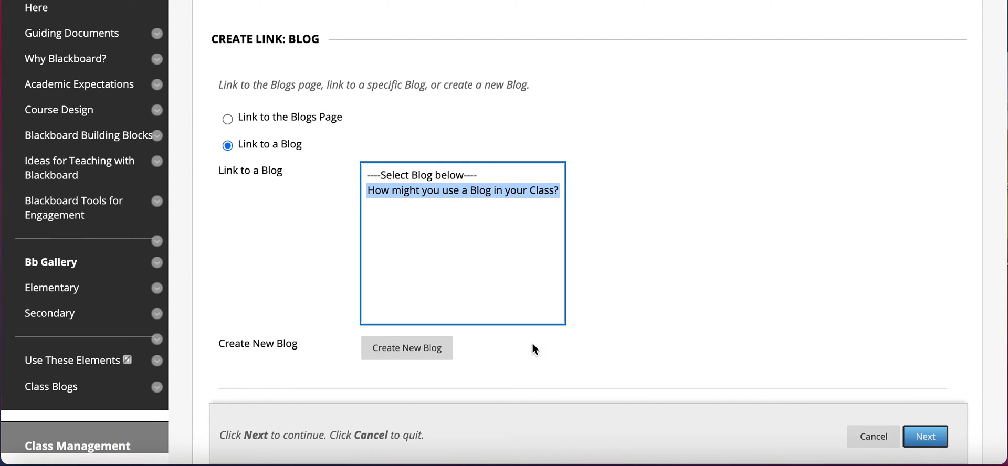
{"action": "scroll", "coordinate": [533, 349], "scroll_direction": "down", "scroll_amount": 2}
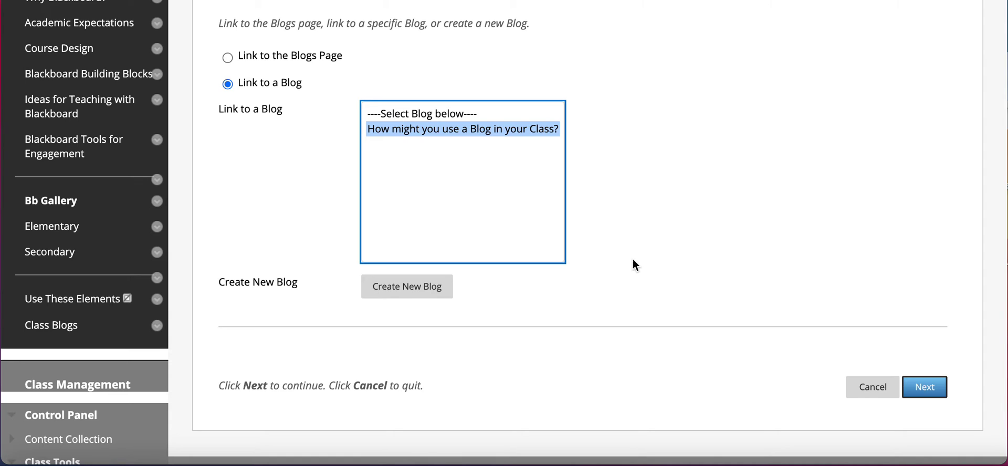
{"action": "left_click", "coordinate": [931, 393]}
Enter the link text "Use this blog to add ideas for using blogs in your Blackboard classroom. The more ideas the merrier! Let's brainstorm some great applications of blogs in our classes!".
{"action": "scroll", "coordinate": [766, 333], "scroll_direction": "down", "scroll_amount": 5}
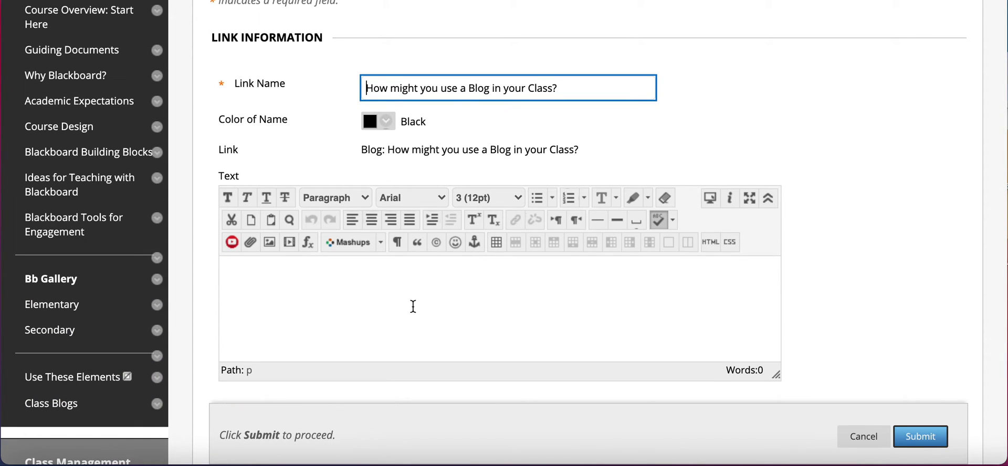
{"action": "left_click", "coordinate": [409, 296]}
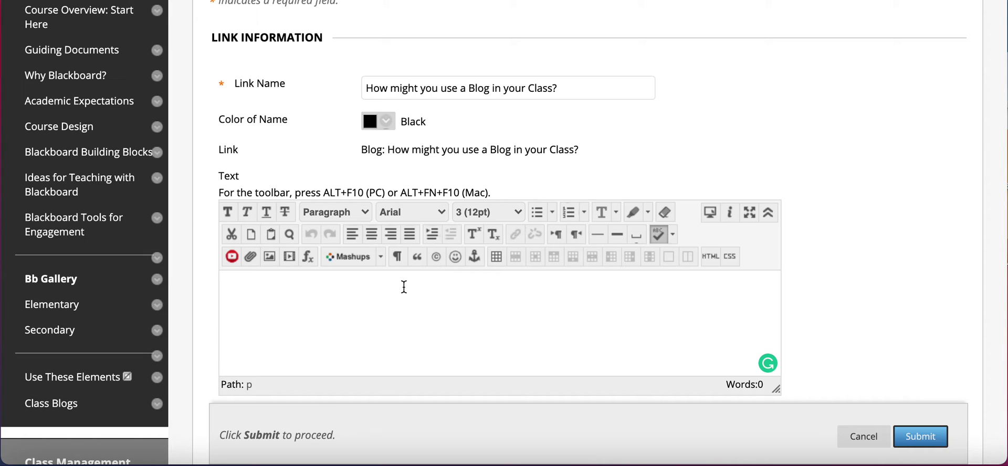
{"action": "type", "text": "Use th"}
{"action": "type", "text": "is blog to add ideas for using blogs in your Blackboard classroom. The more ideas the merrier! Let's brainstorm some great applications of blogs in our classes!"}
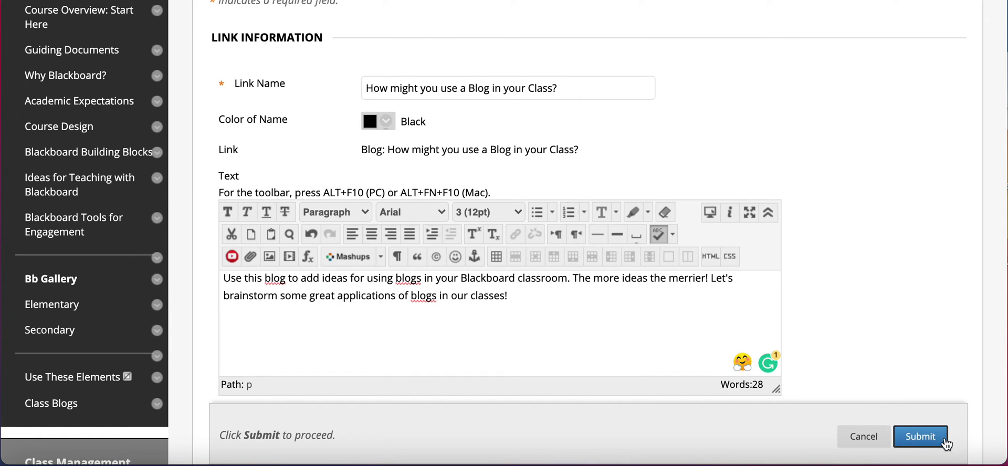
Check the blog link's availability, view tracking and date restriction options, and submit the link.
{"action": "scroll", "coordinate": [909, 362], "scroll_direction": "down", "scroll_amount": 5}
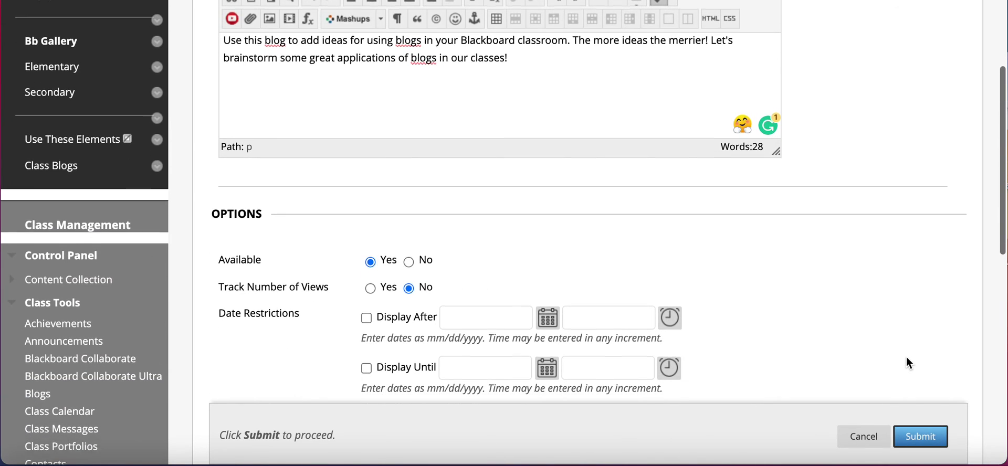
{"action": "scroll", "coordinate": [909, 362], "scroll_direction": "down", "scroll_amount": 3}
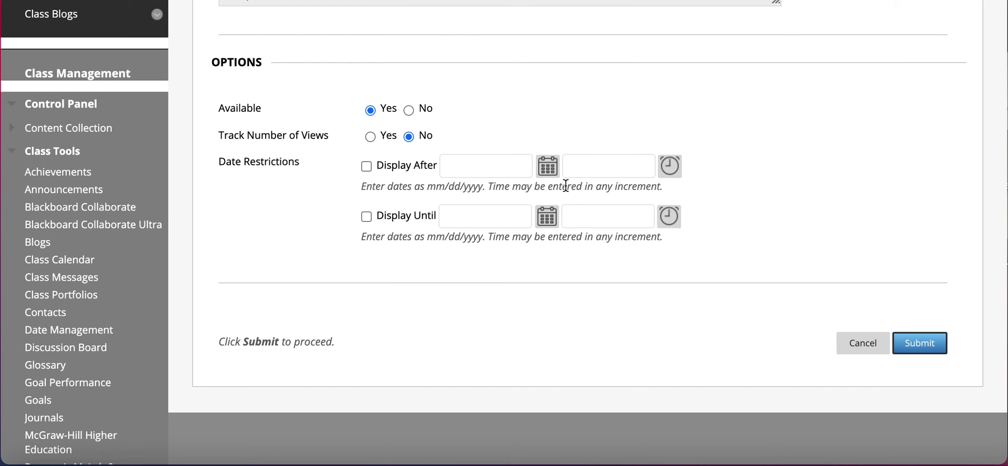
{"action": "left_click", "coordinate": [925, 350]}
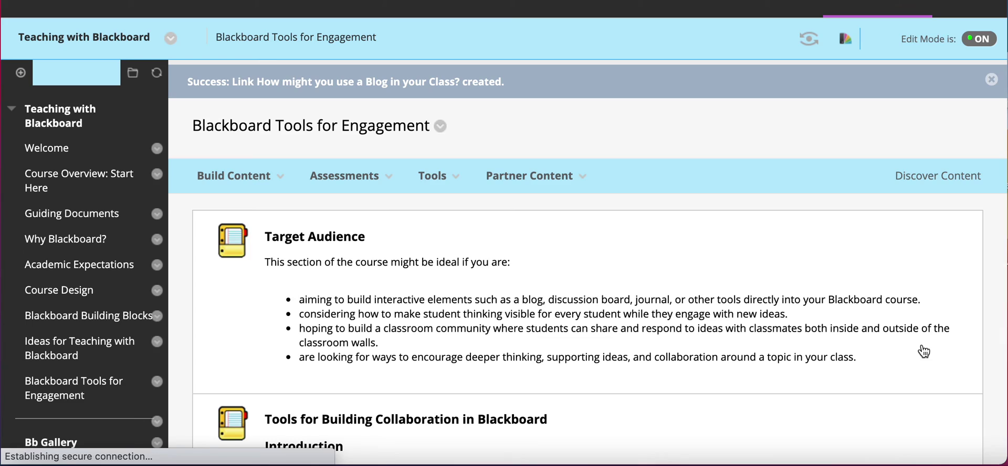
Open the new link "How might you use a Blog in your Class?" at the end of Blackboard Tools for Engagement and review the blog.
{"action": "scroll", "coordinate": [809, 332], "scroll_direction": "down", "scroll_amount": 5}
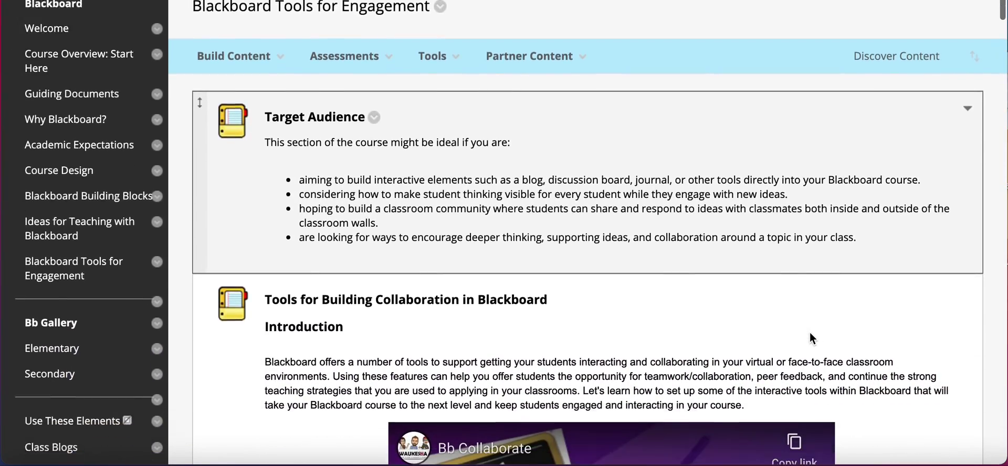
{"action": "scroll", "coordinate": [810, 333], "scroll_direction": "down", "scroll_amount": 20}
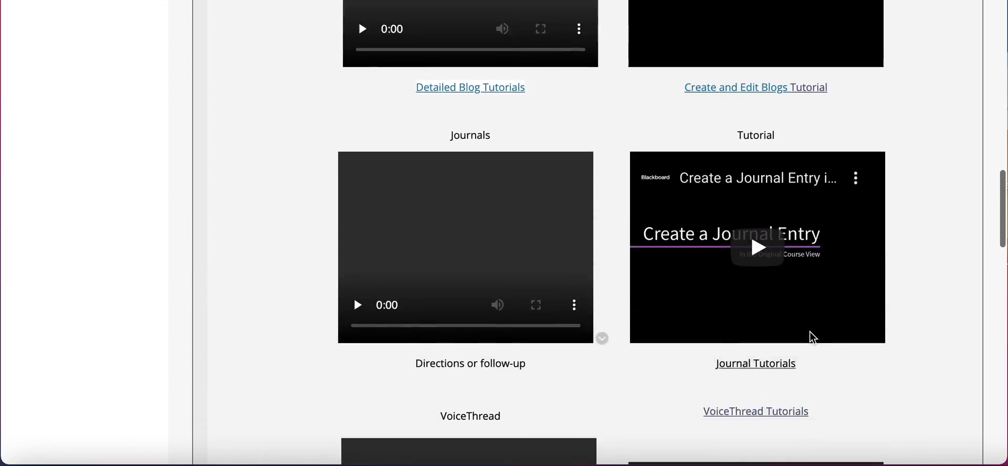
{"action": "scroll", "coordinate": [810, 332], "scroll_direction": "down", "scroll_amount": 20}
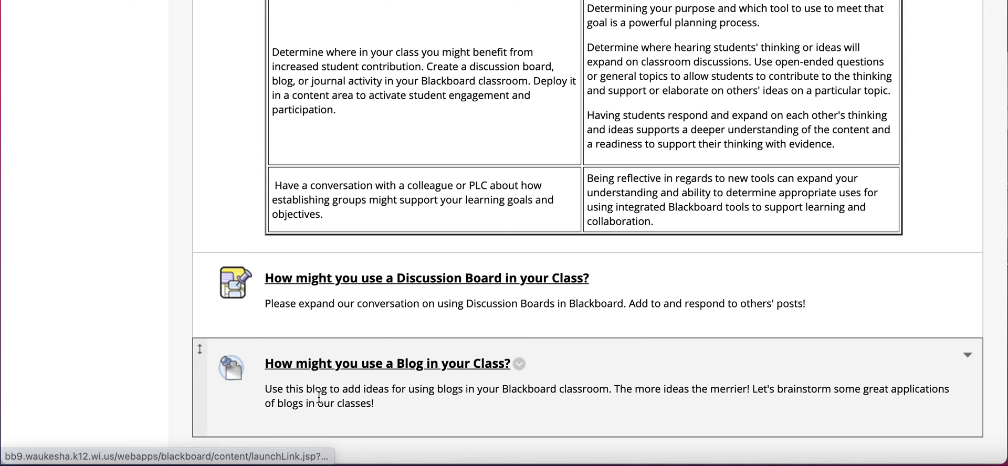
{"action": "left_click", "coordinate": [411, 367]}
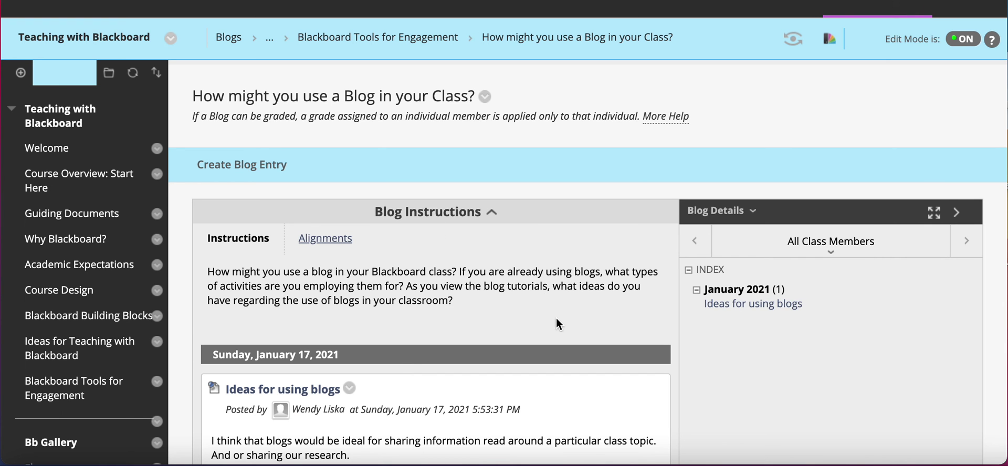
{"action": "scroll", "coordinate": [561, 319], "scroll_direction": "down", "scroll_amount": 3}
{"action": "scroll", "coordinate": [560, 319], "scroll_direction": "down", "scroll_amount": 2}
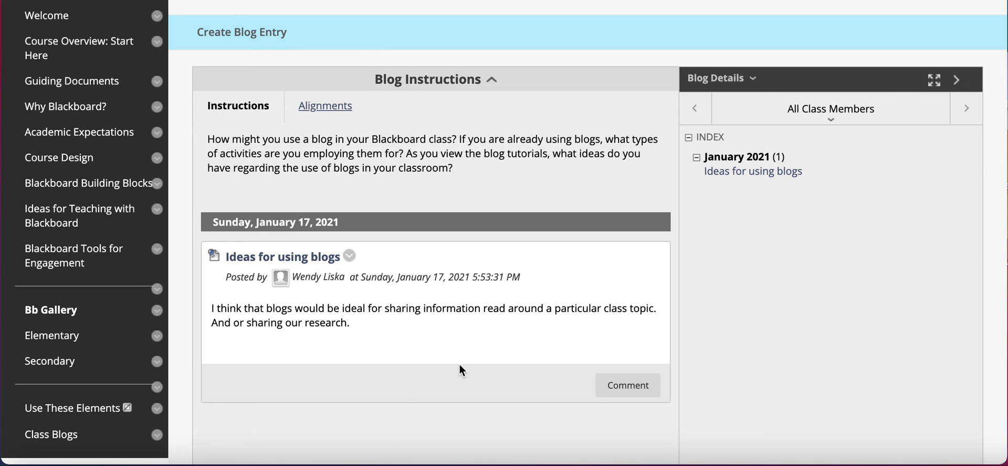
{"action": "scroll", "coordinate": [460, 366], "scroll_direction": "up", "scroll_amount": 5}
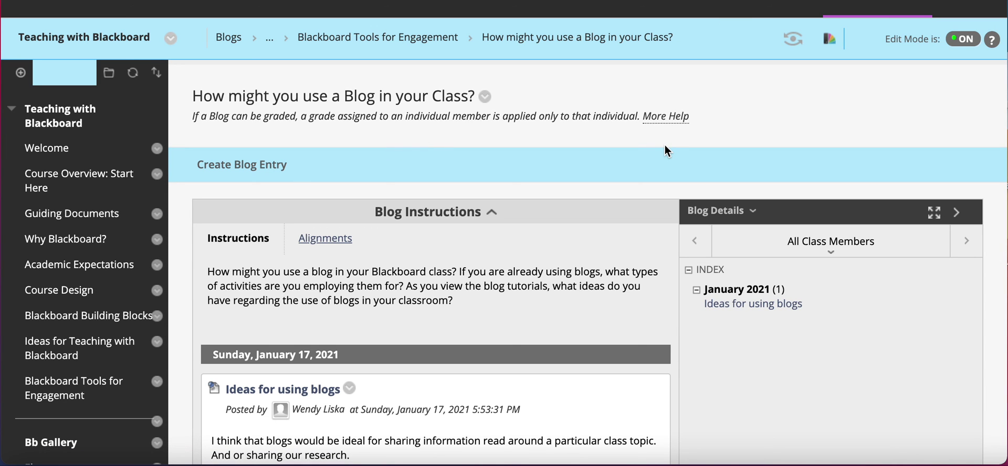
{"action": "scroll", "coordinate": [601, 254], "scroll_direction": "down", "scroll_amount": 5}
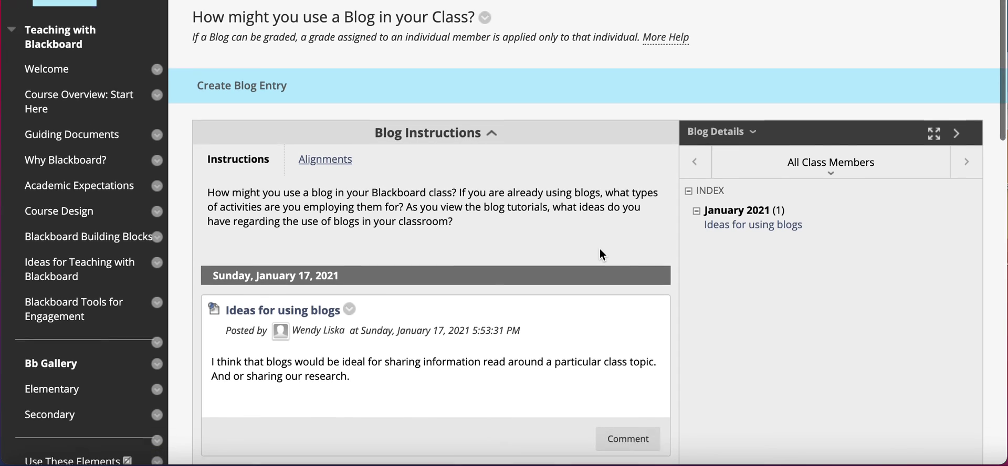